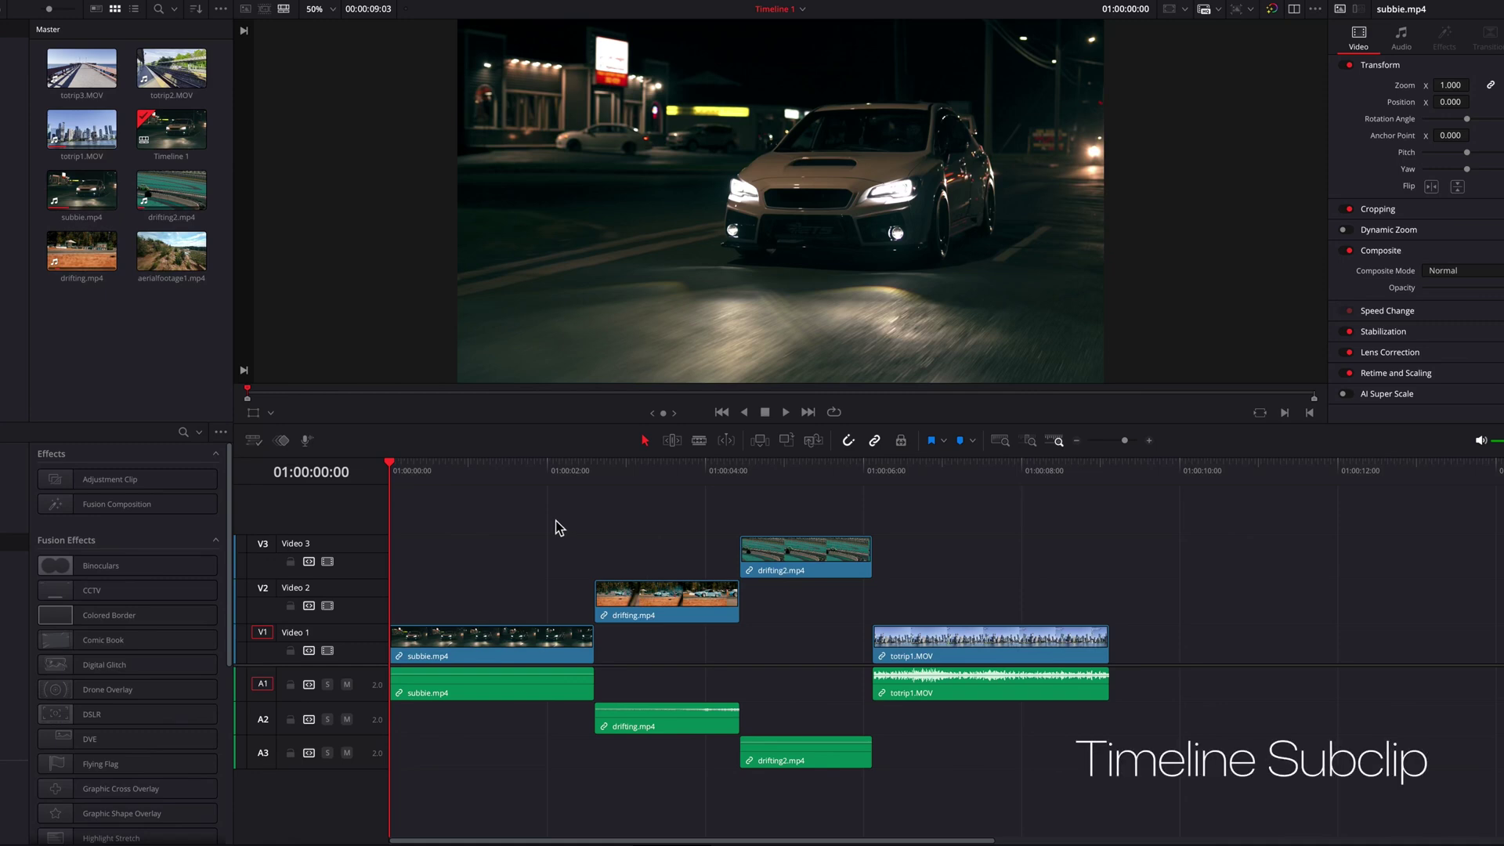
Mark 01:00:02:01 to 01:00:04:22 on Timeline 1 and create Timeline 1 Subclip from that range
left_click(549, 469)
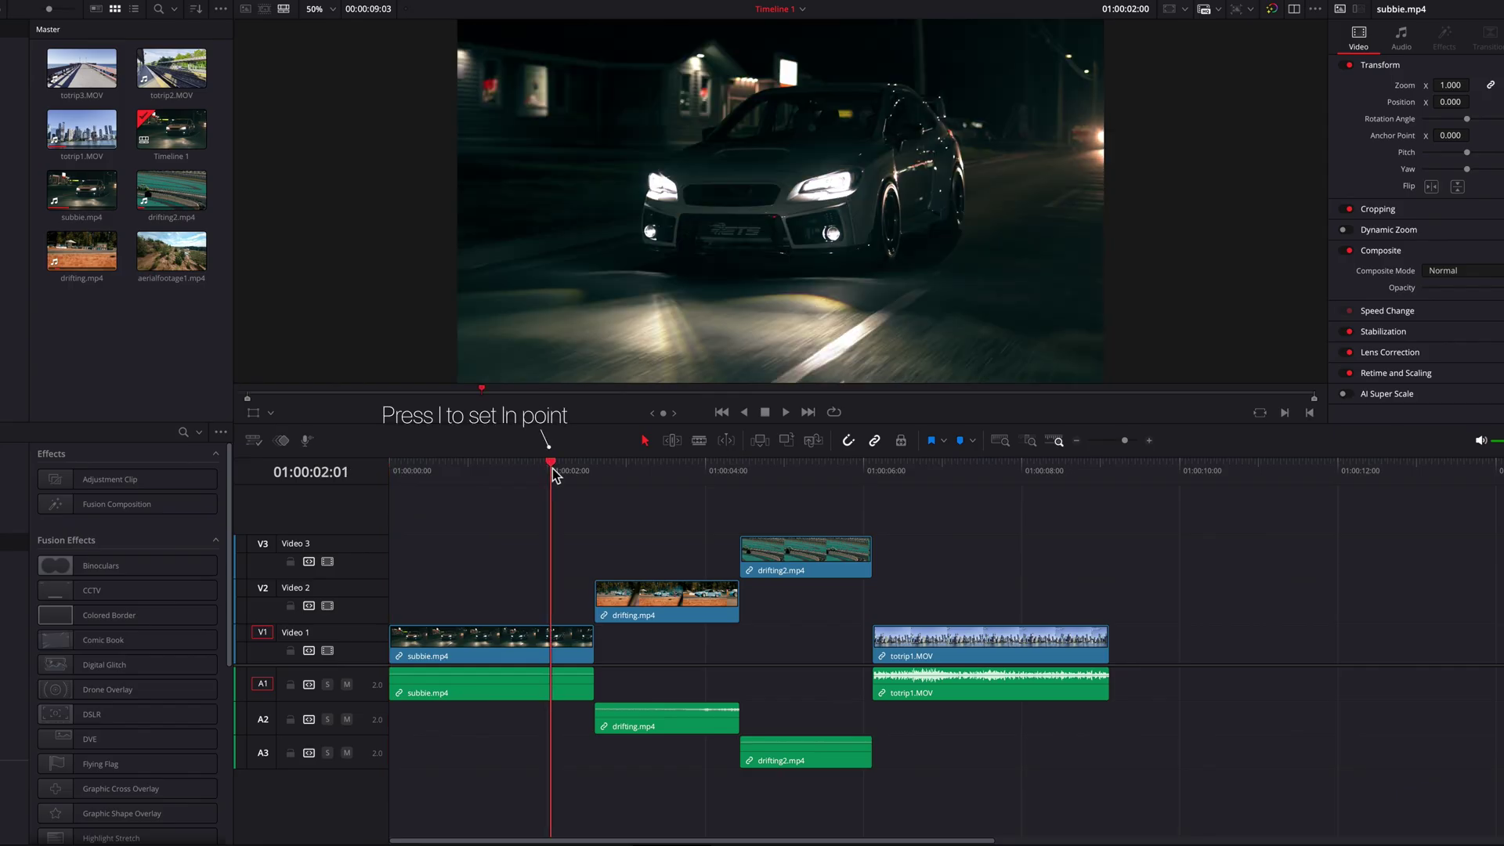
key("i")
left_click_drag(551, 470, 775, 481)
key("o")
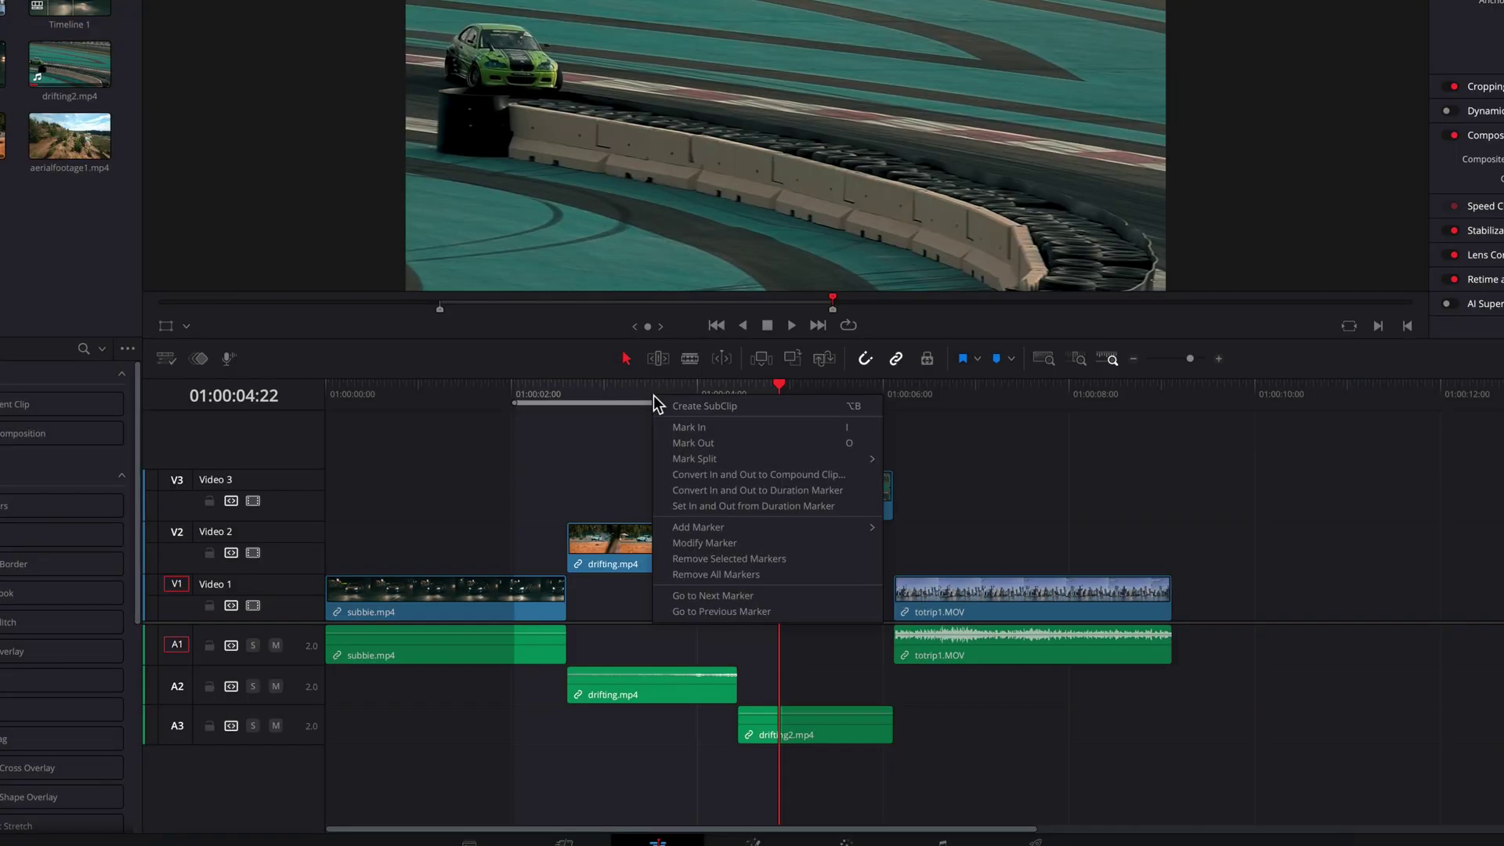
left_click(777, 403)
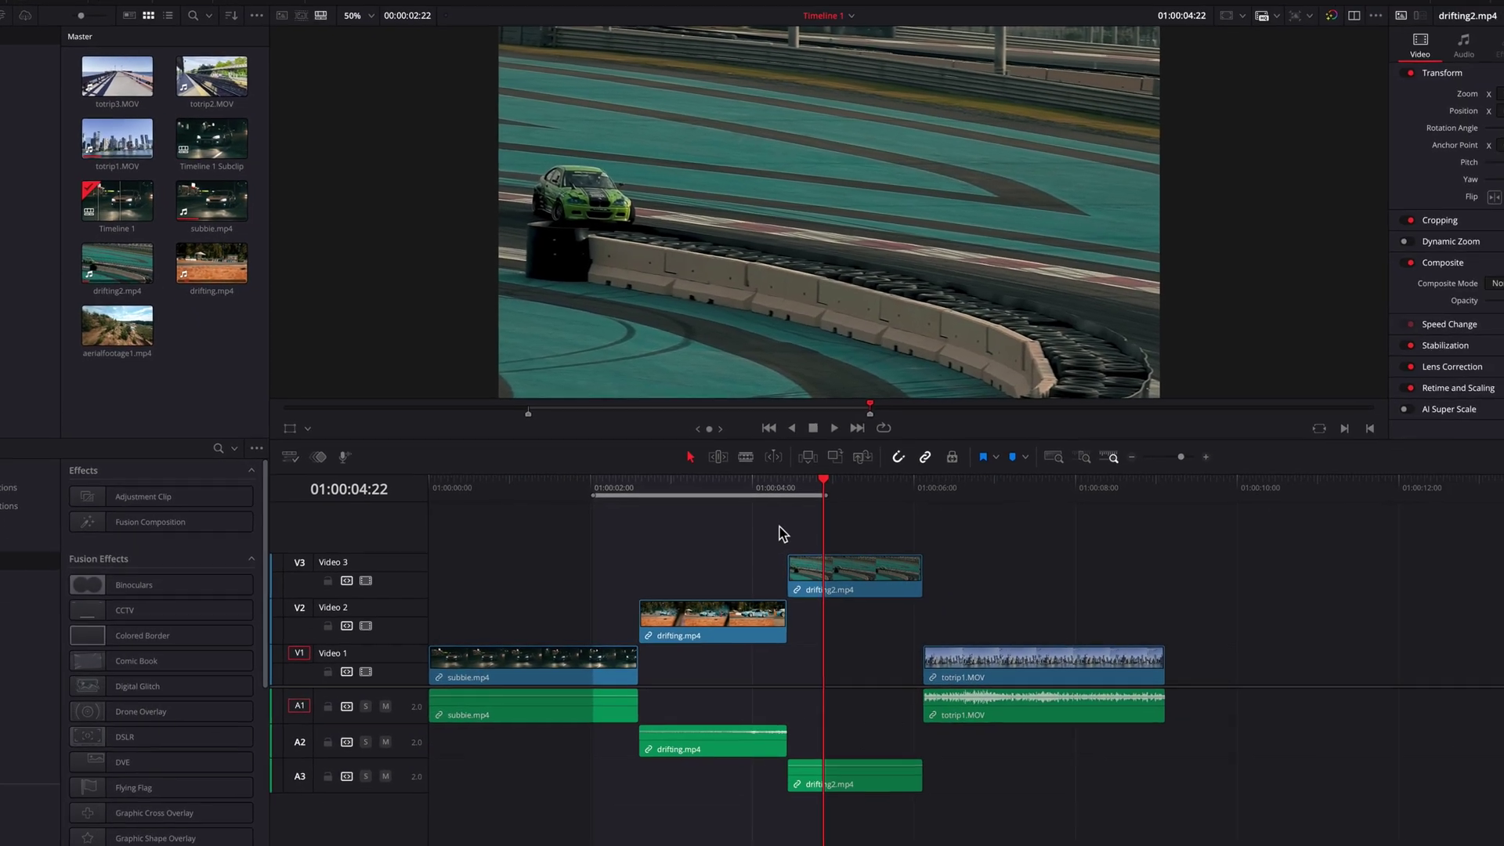
key("Home")
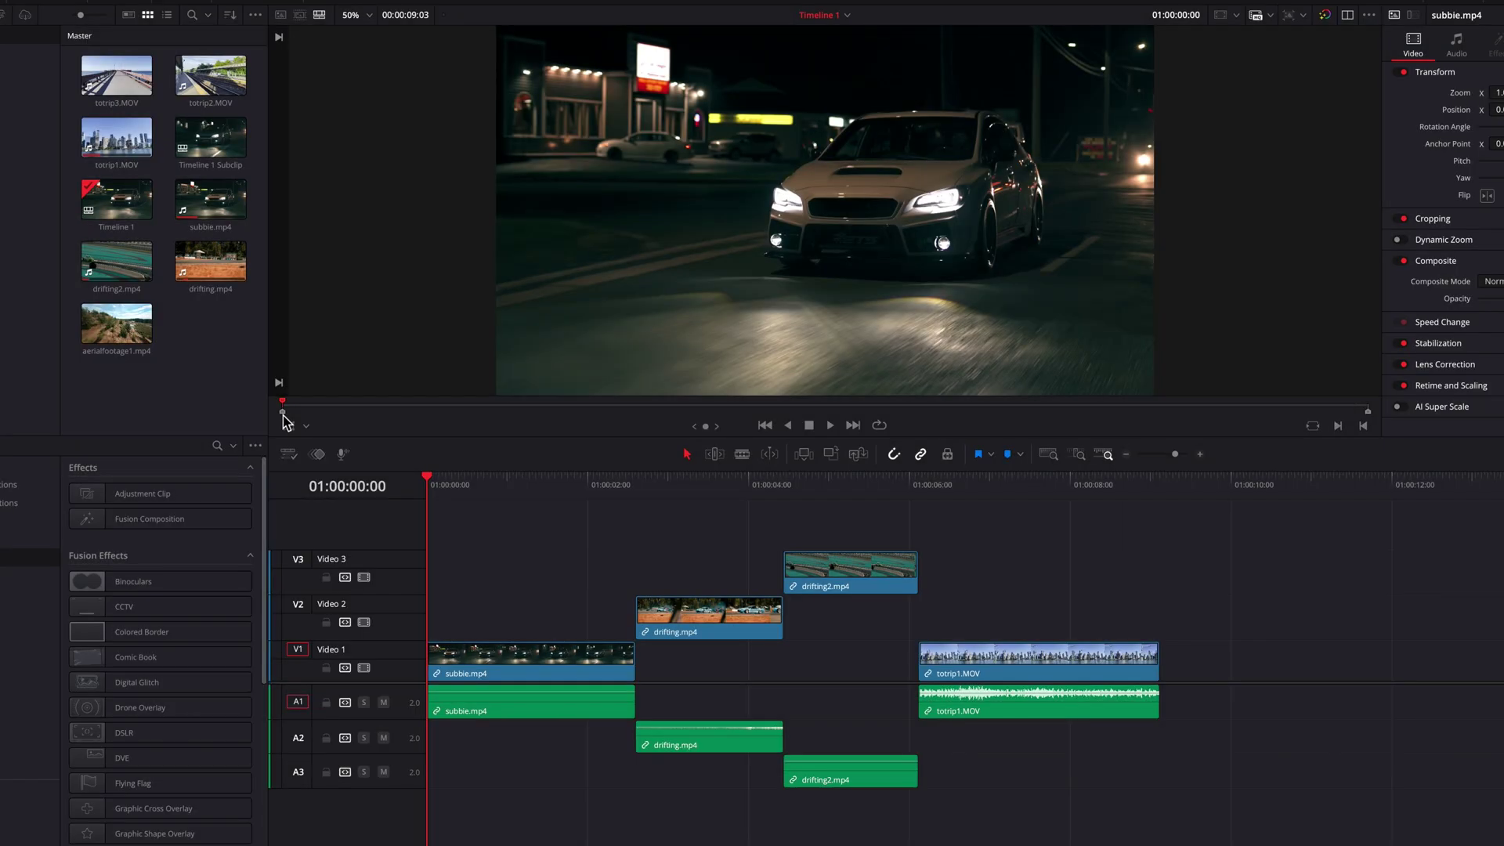
Mark a shorter range ending at 01:00:03:10 and create Timeline 1 Subclip 2 from it
left_click(287, 411)
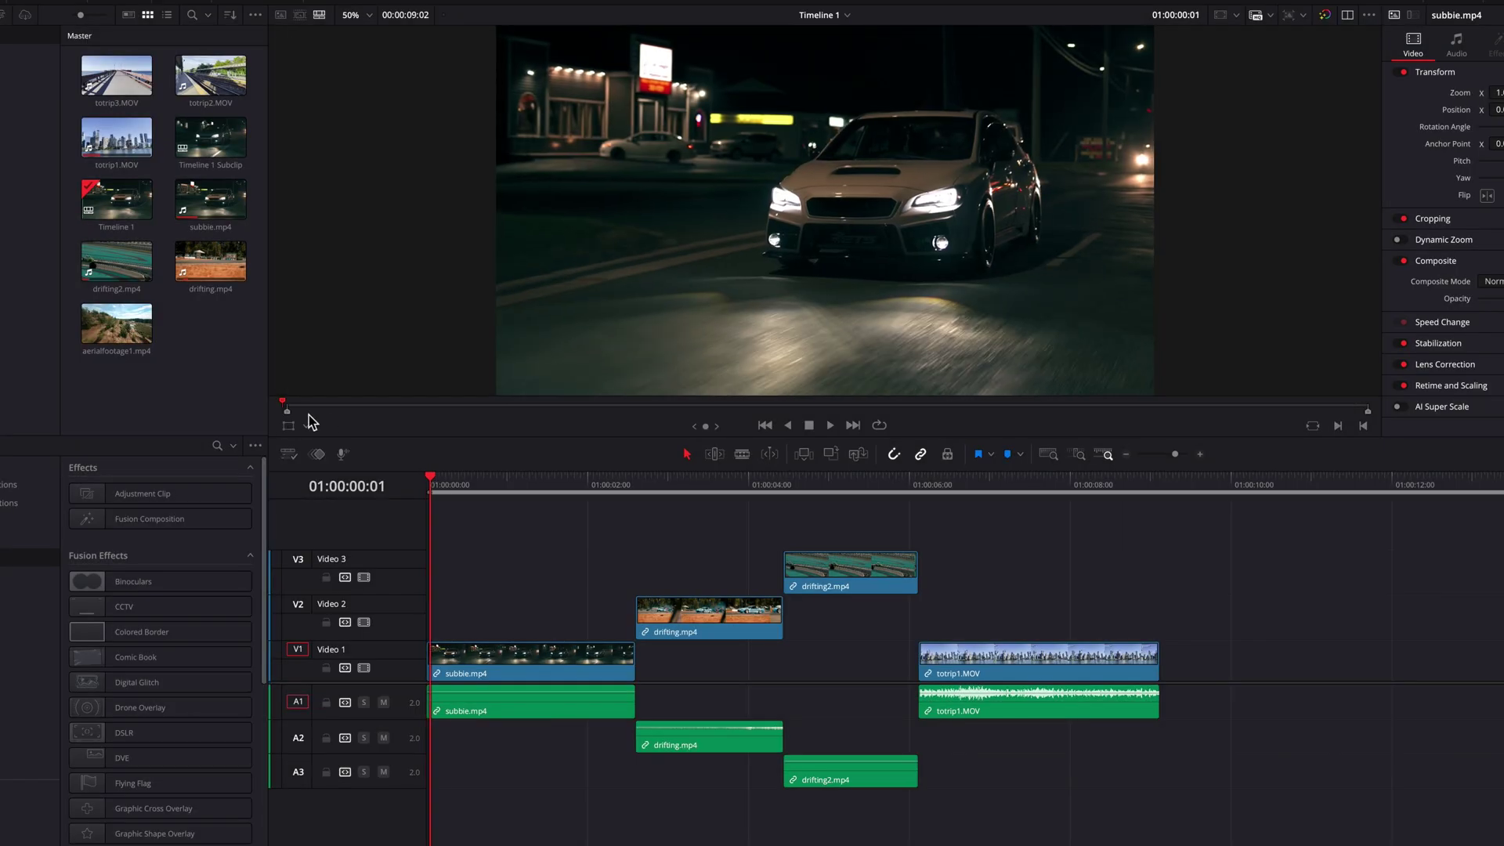
left_click_drag(311, 423, 521, 421)
key("Home")
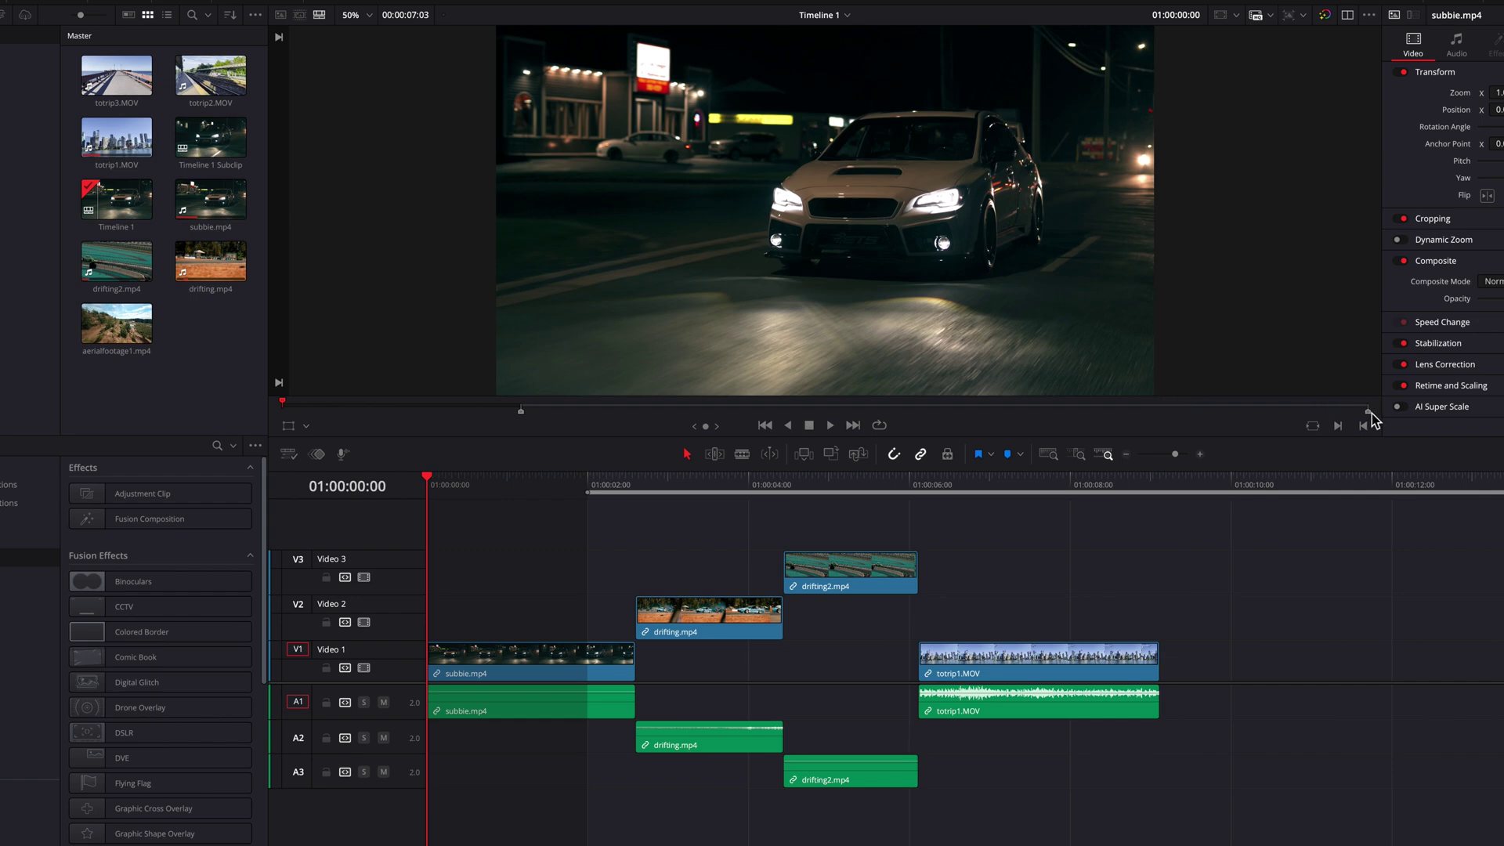
left_click_drag(1372, 420, 692, 425)
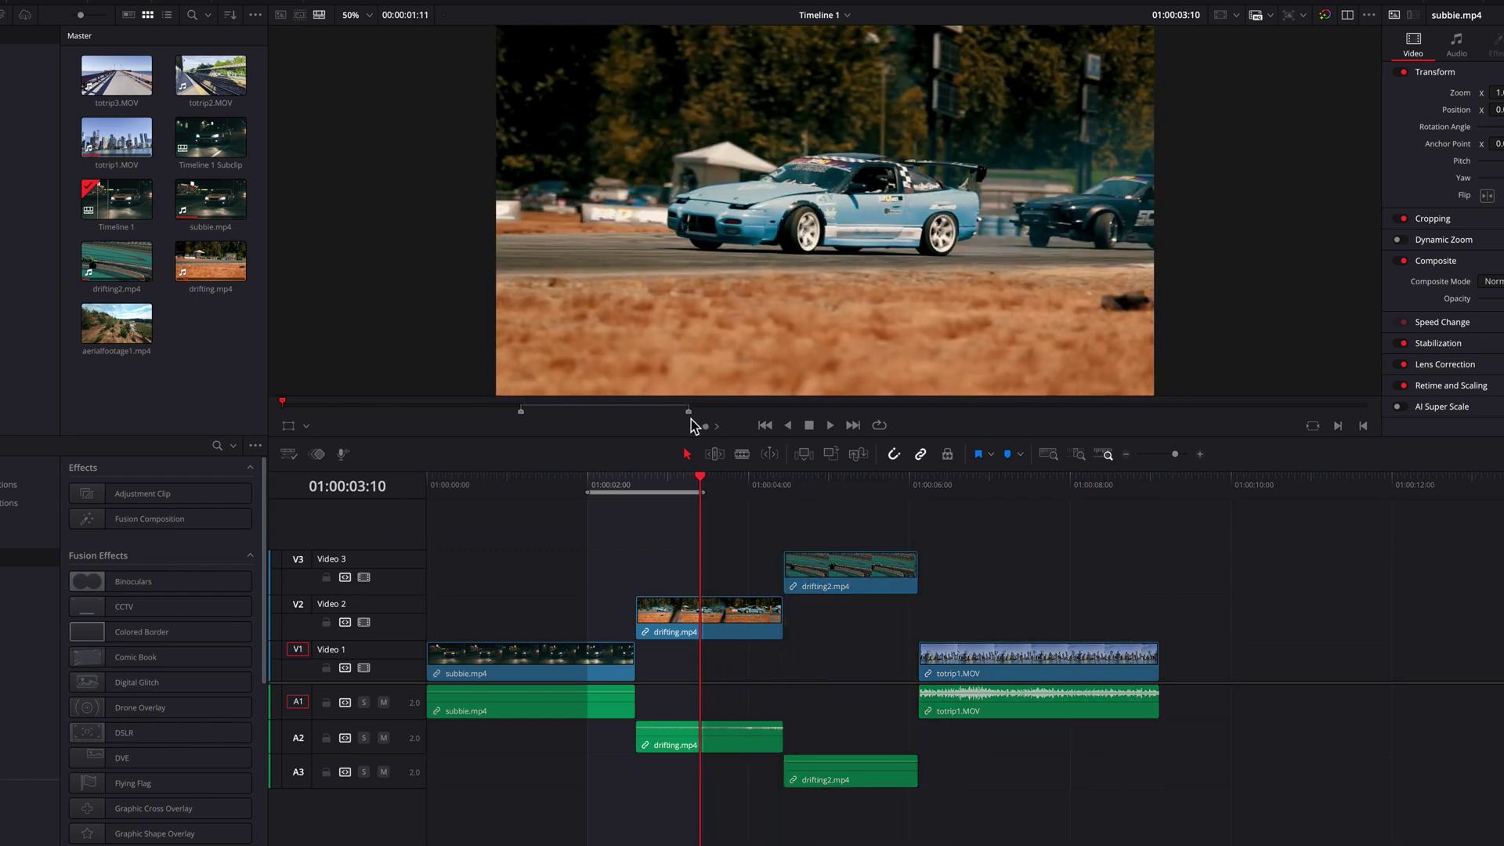
key("Home")
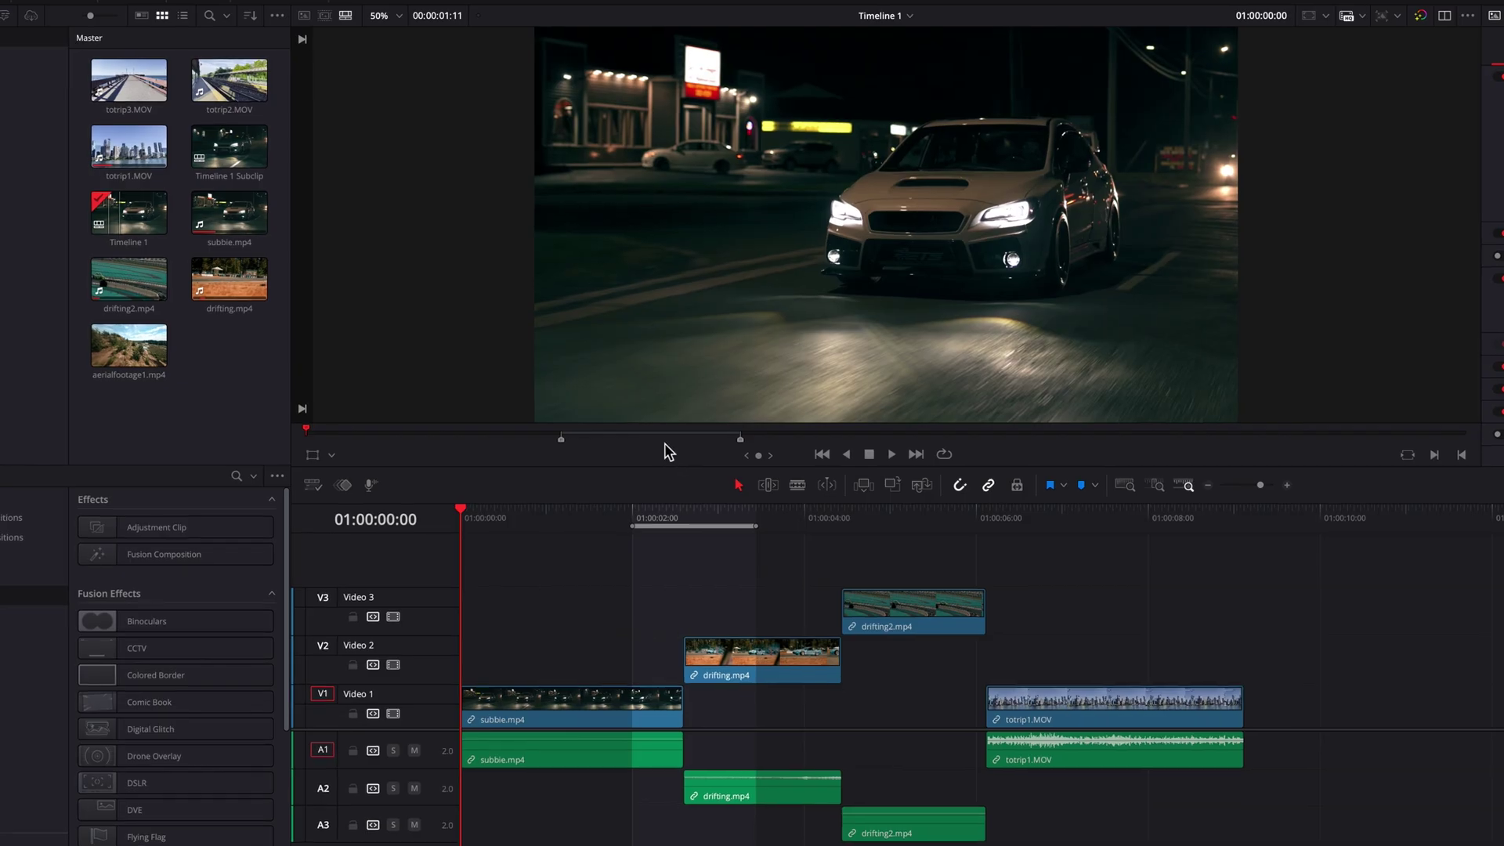
right_click(665, 444)
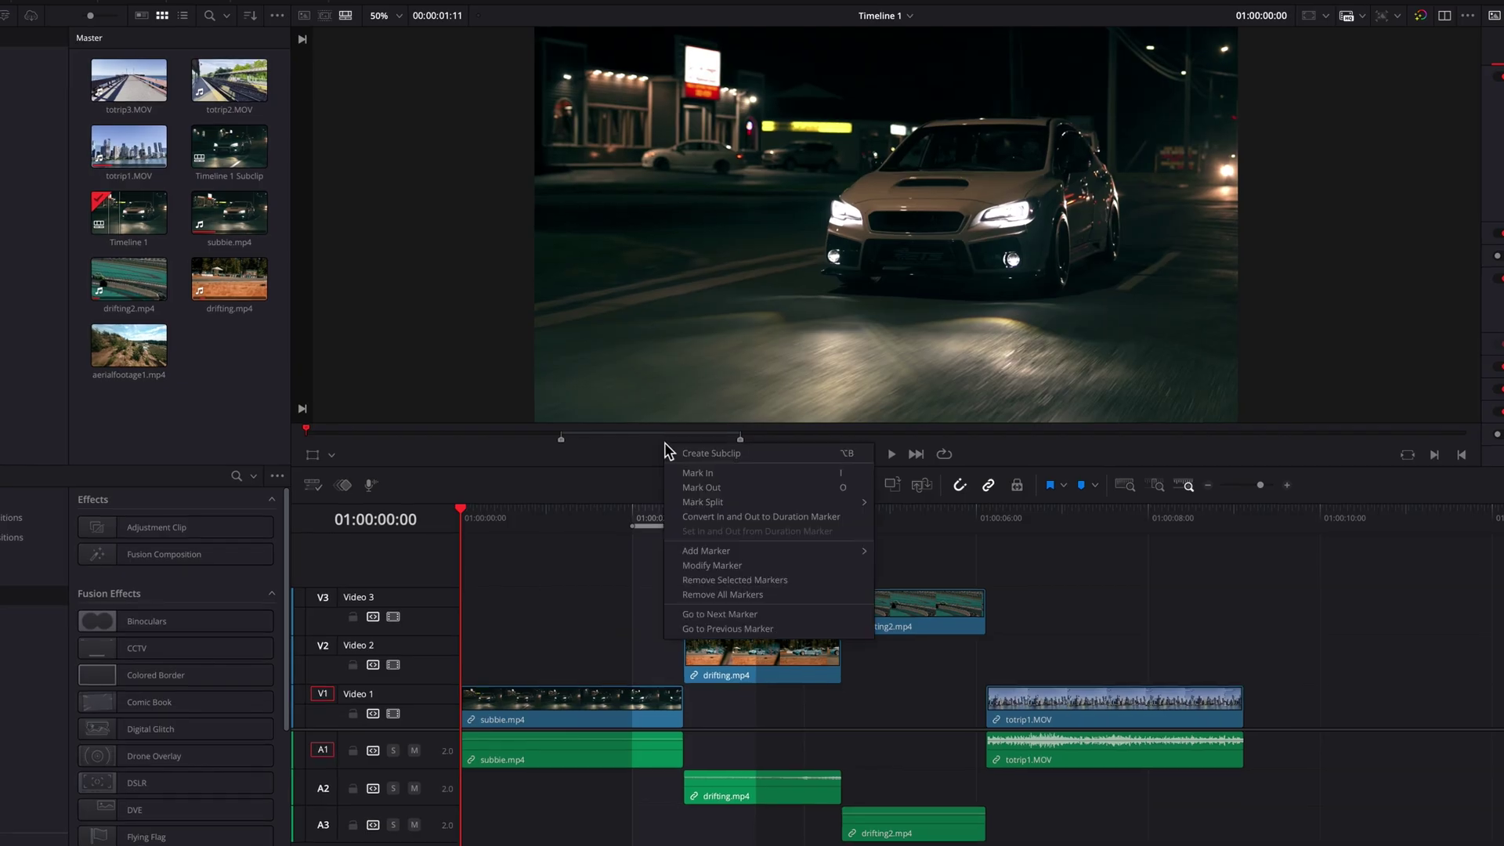
left_click(774, 454)
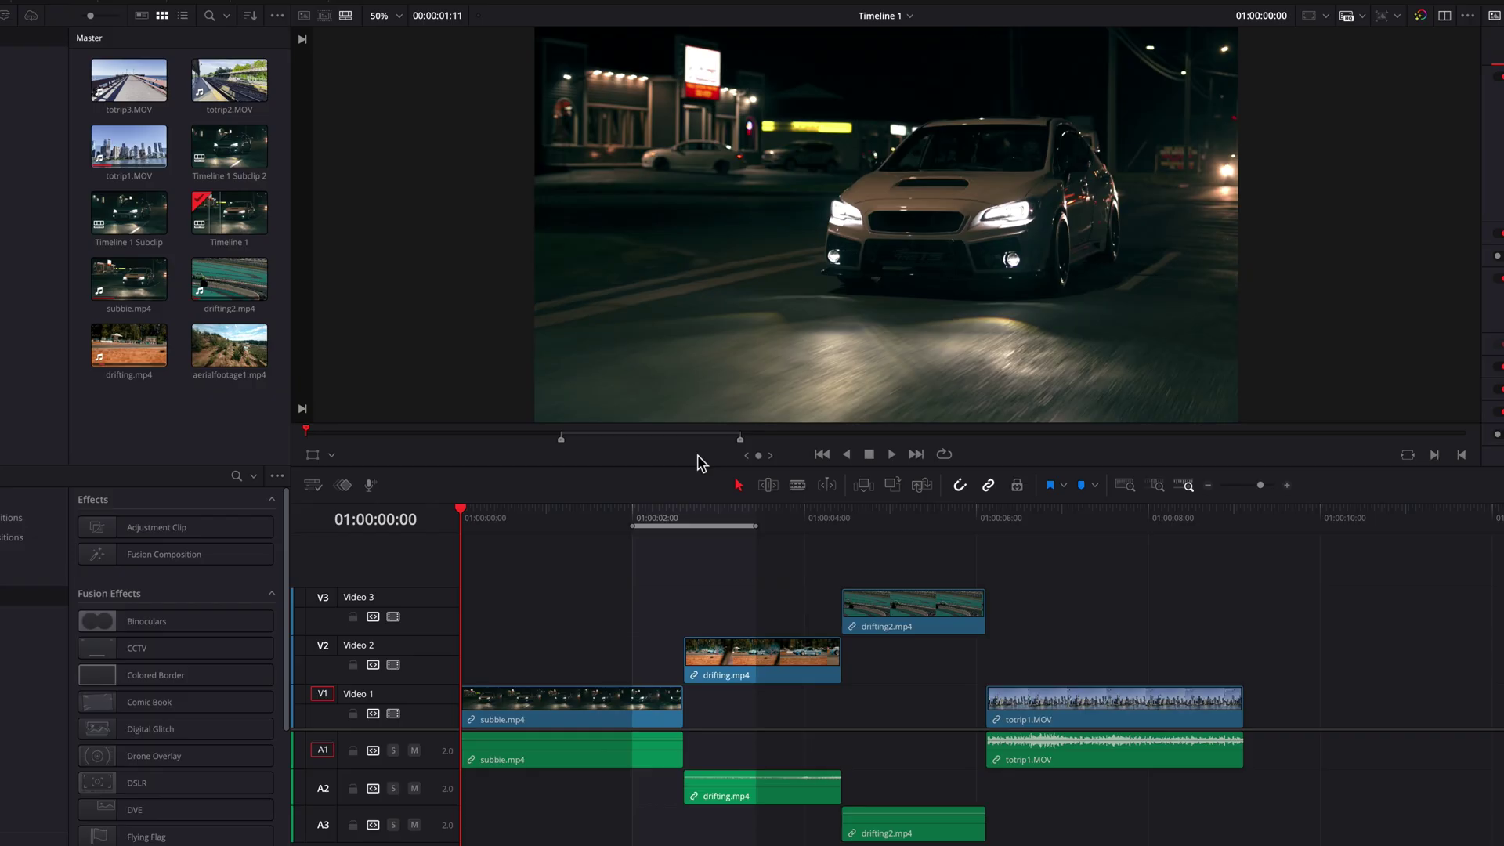
Delete the marked range and drop Timeline 1 Subclip 2 into the gap on V1
key("BackSpace")
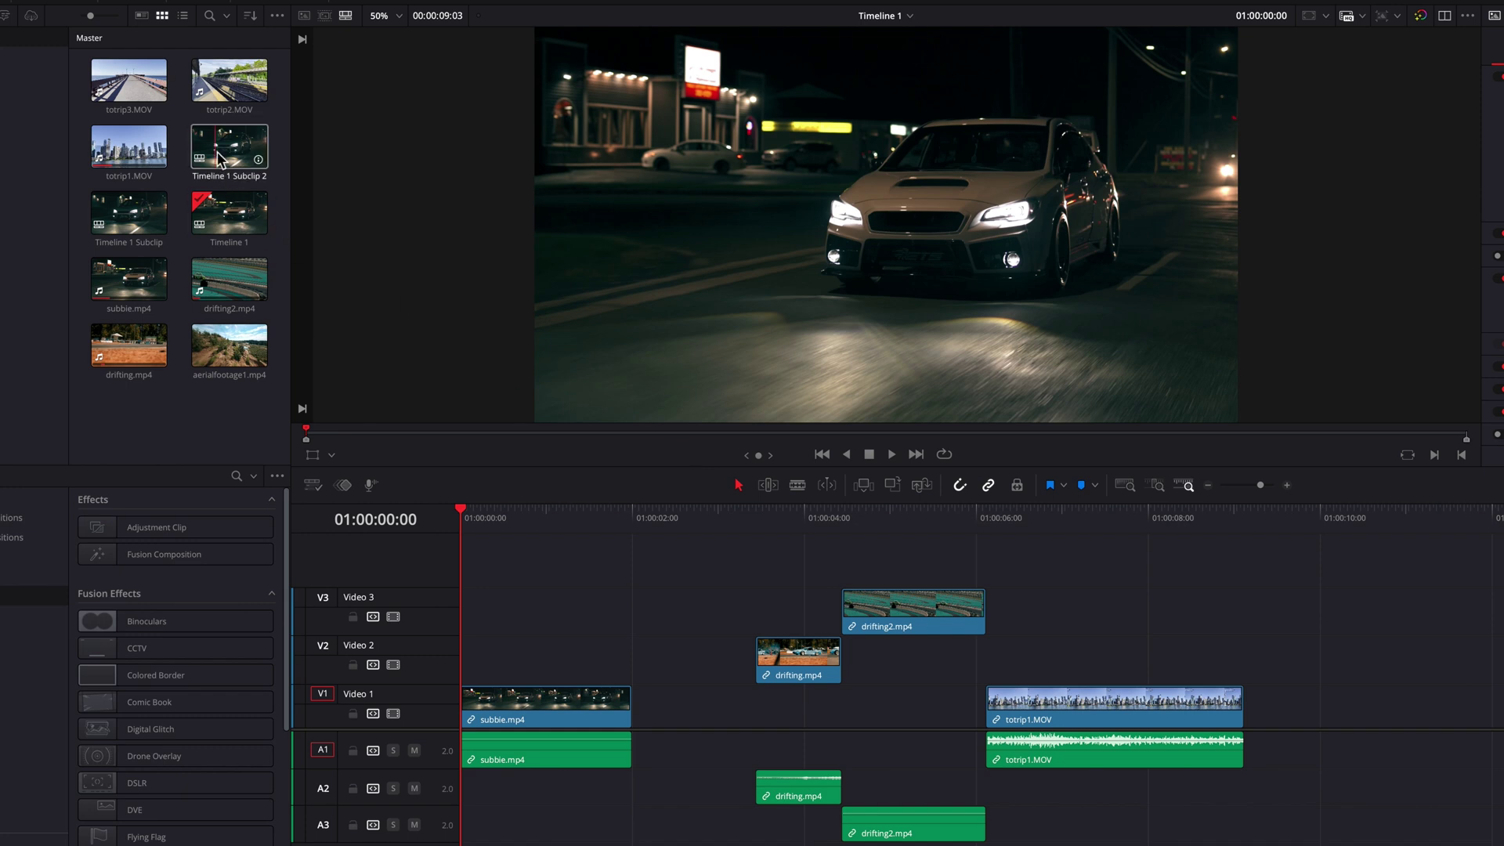
left_click_drag(221, 157, 719, 718)
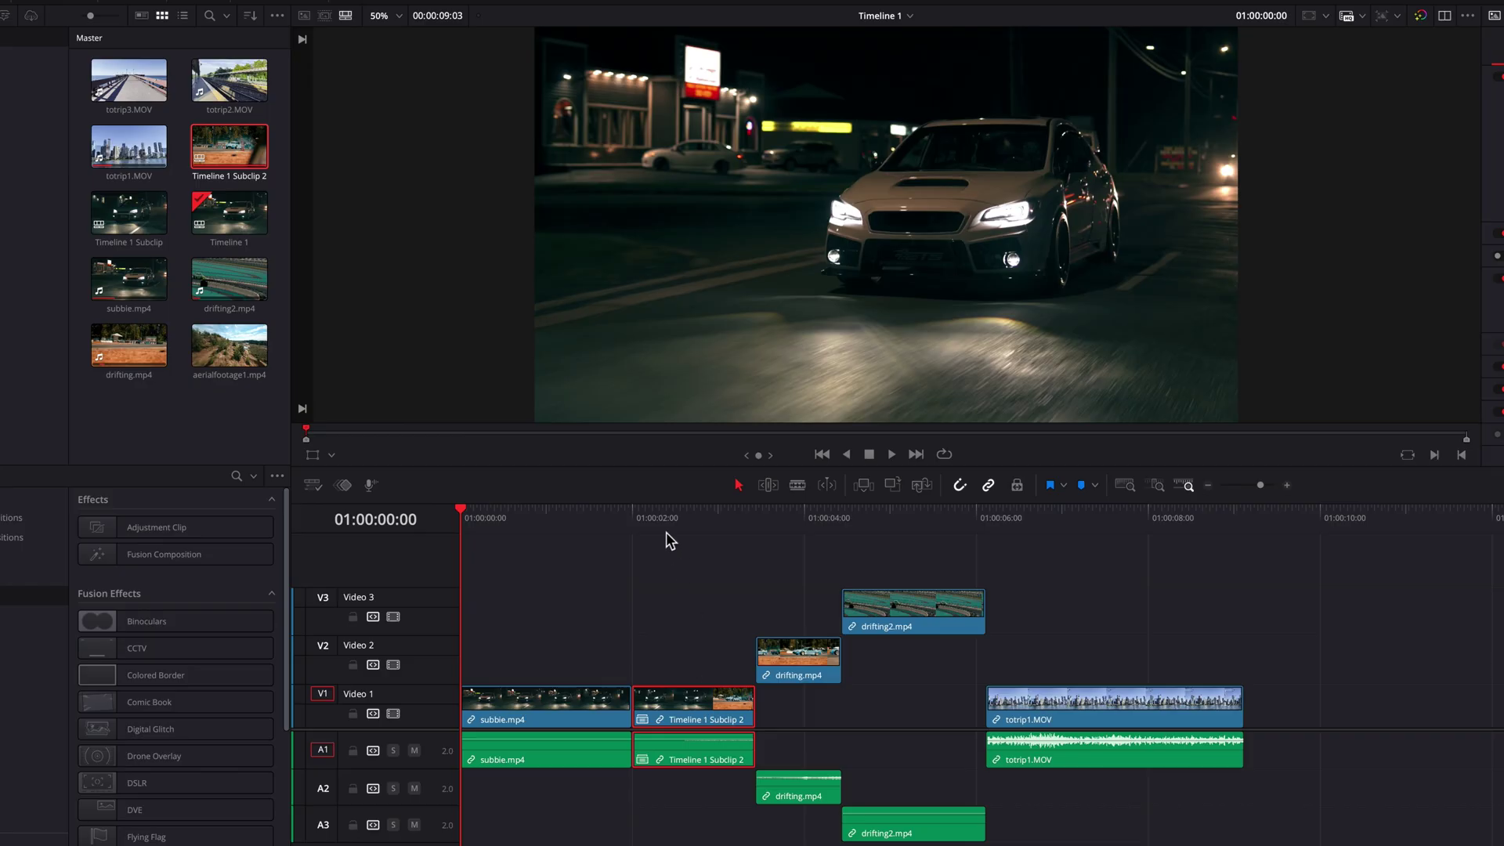
Try Decompose in Place on Timeline 1 Subclip 2, undo it, then choose Open in Timeline
left_click(636, 521)
right_click(692, 698)
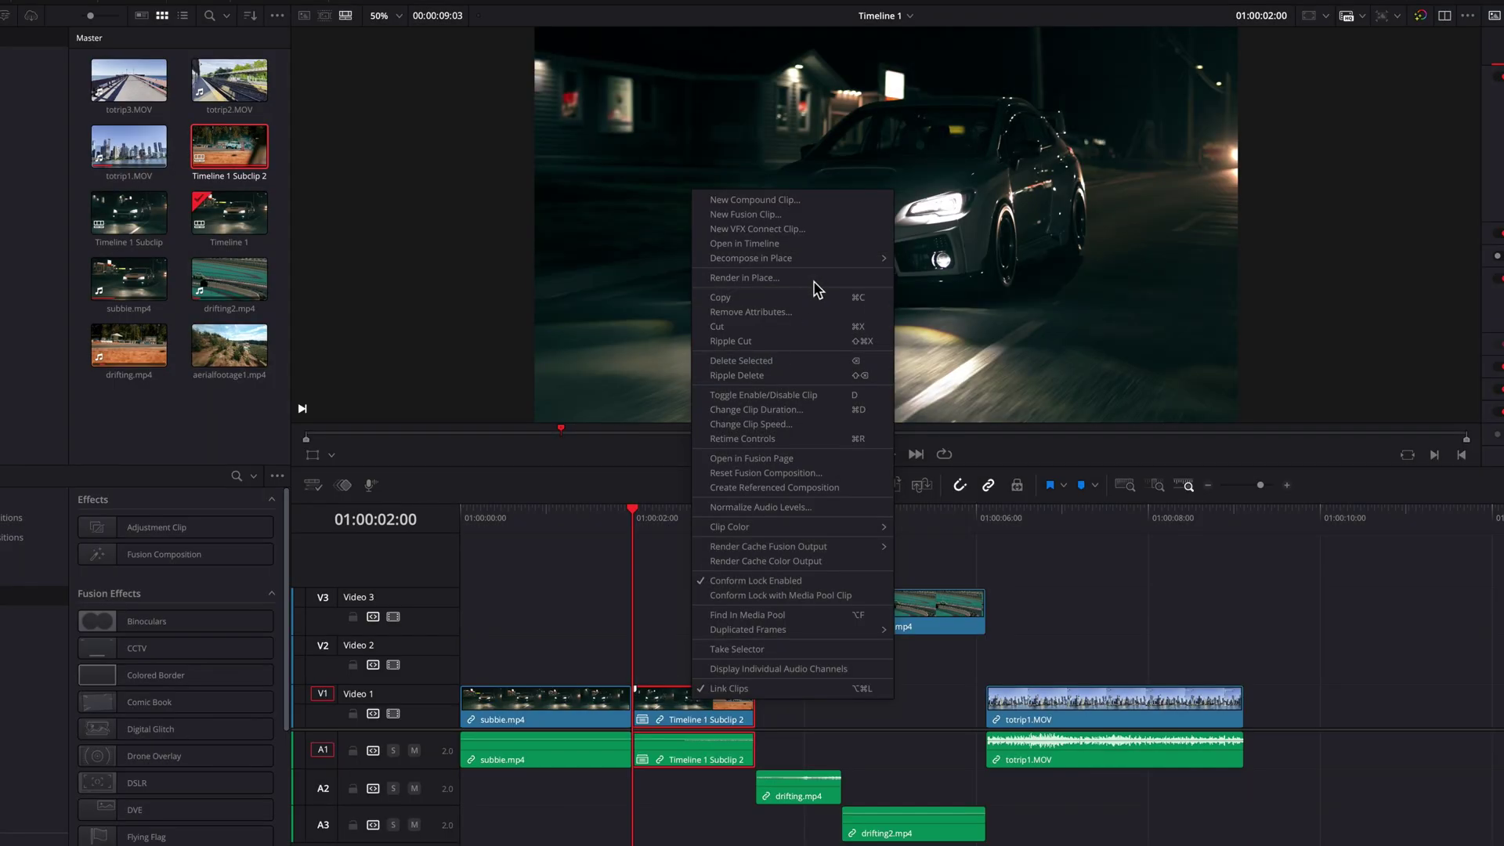
mouse_move(846, 262)
left_click(928, 258)
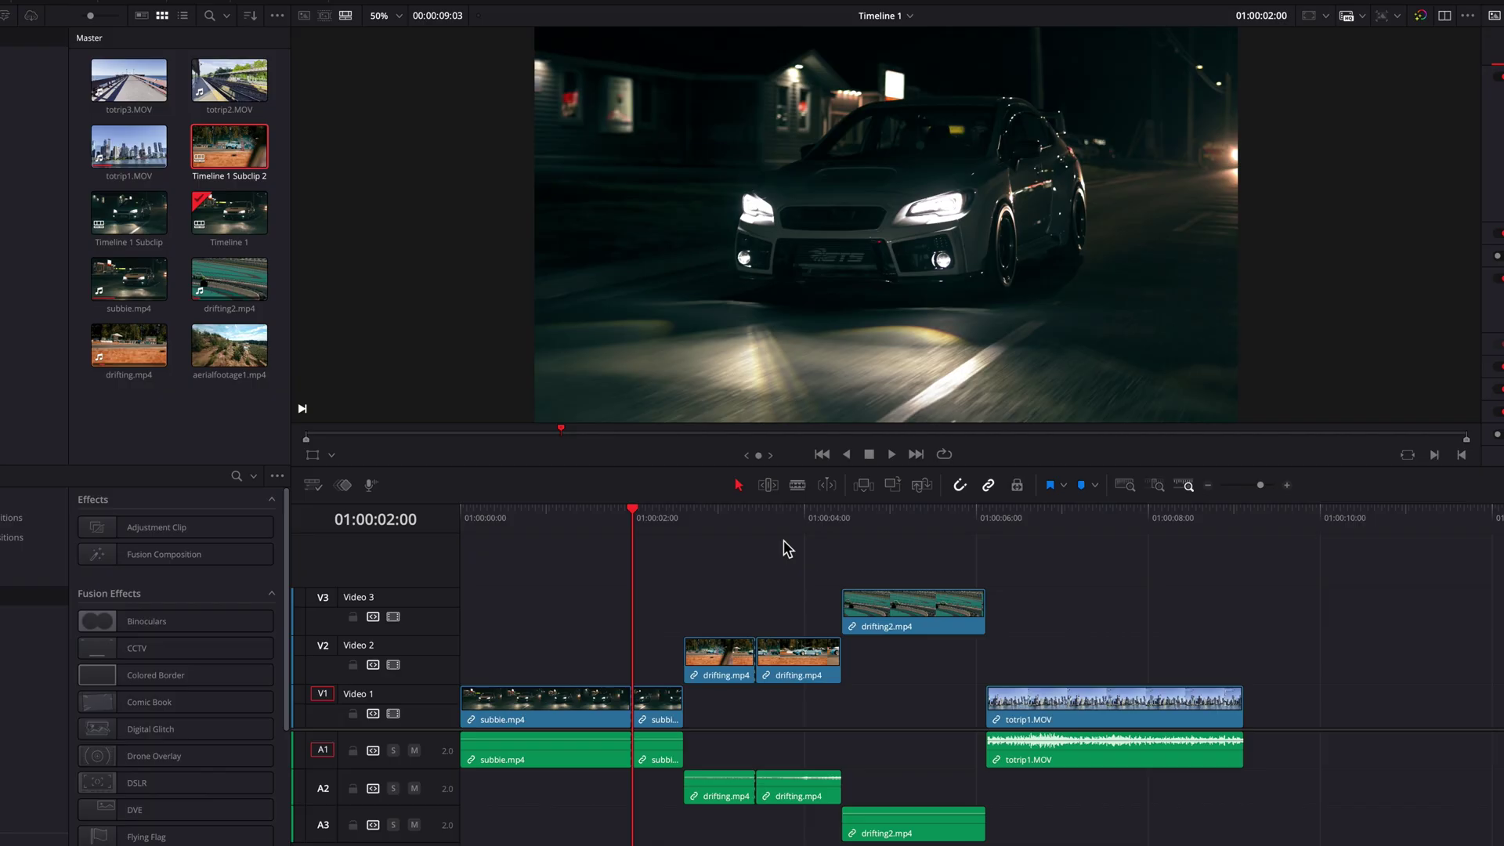
key("super+z")
right_click(700, 702)
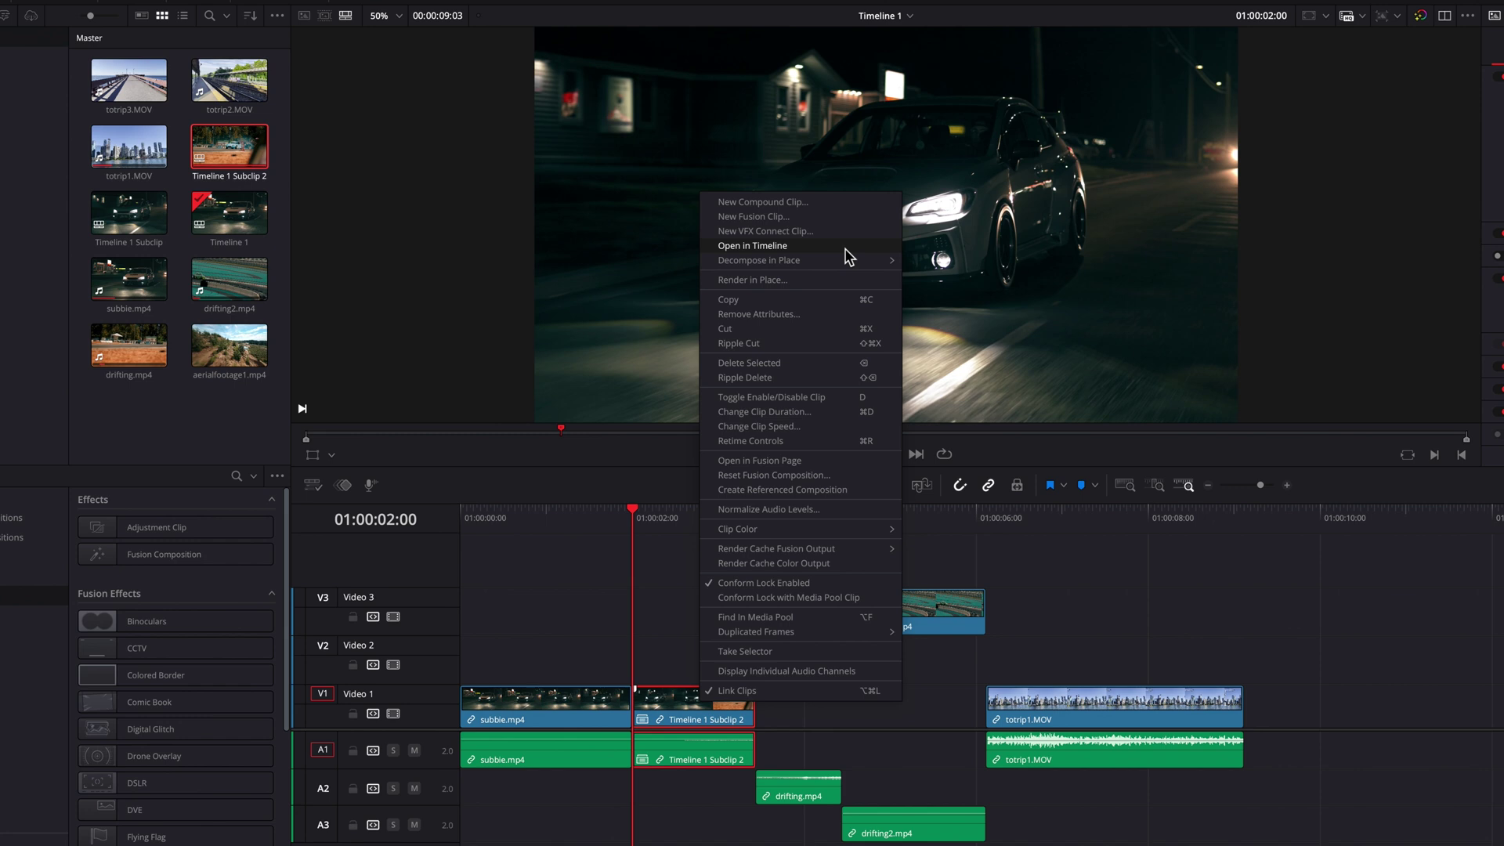
left_click(846, 247)
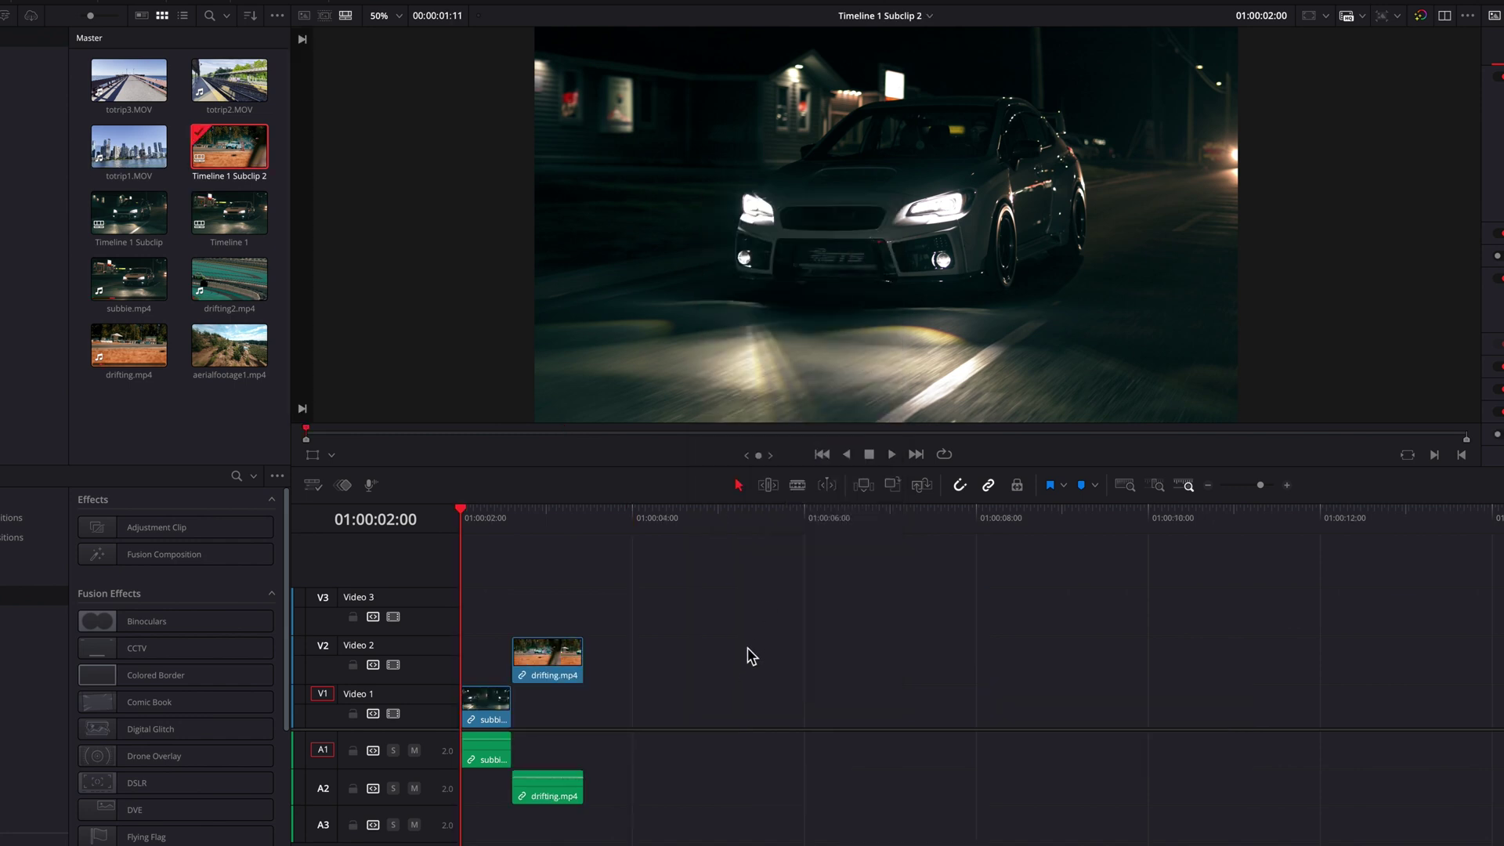
Select subbie.mp4 and drifting.mp4 and set their Transform Zoom to 0.440 in the Inspector
key("ctrl+9")
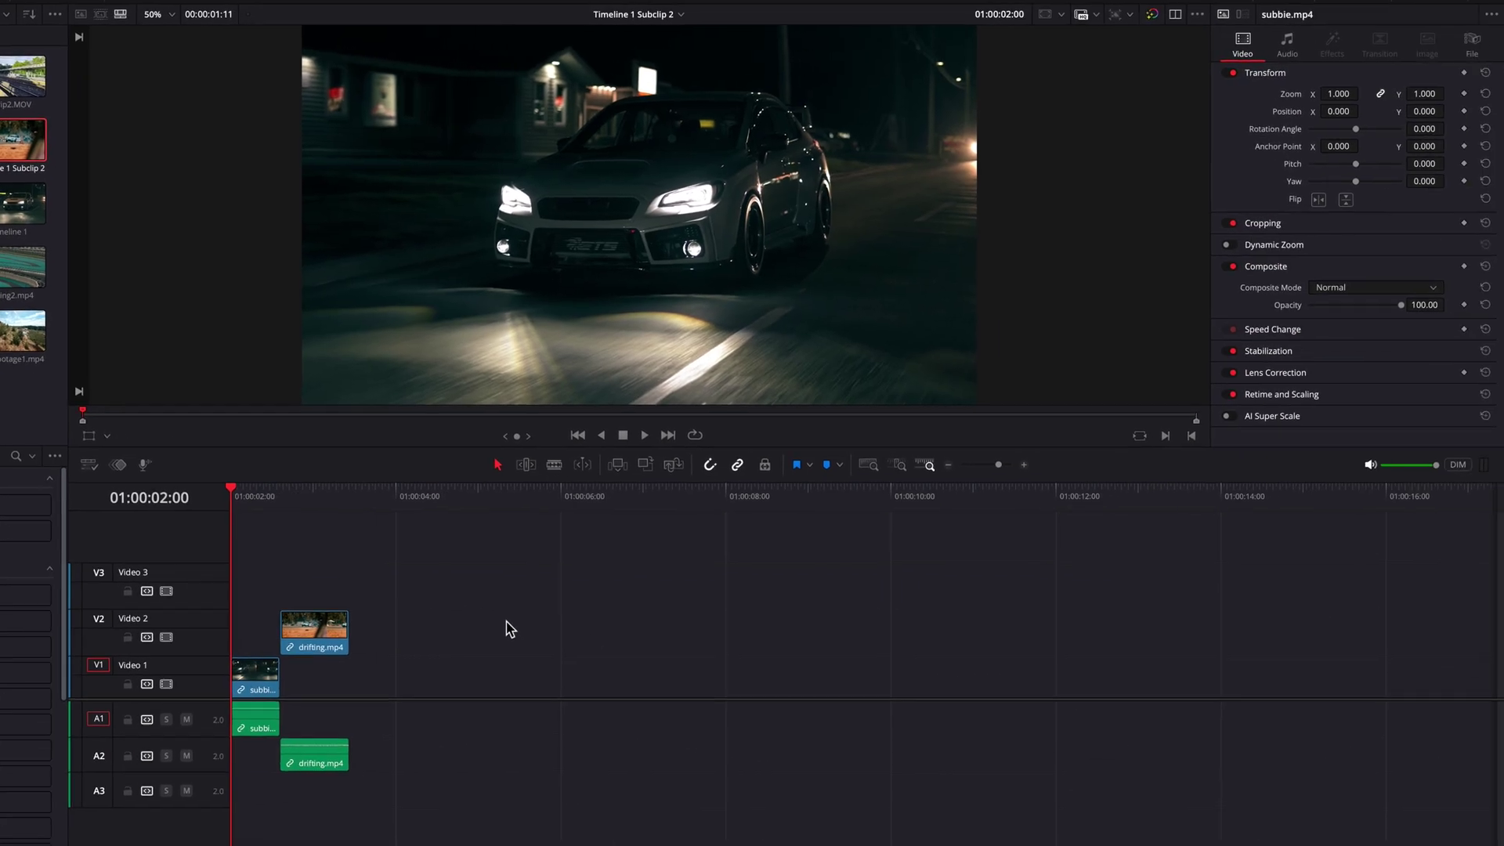
left_click_drag(252, 595, 327, 694)
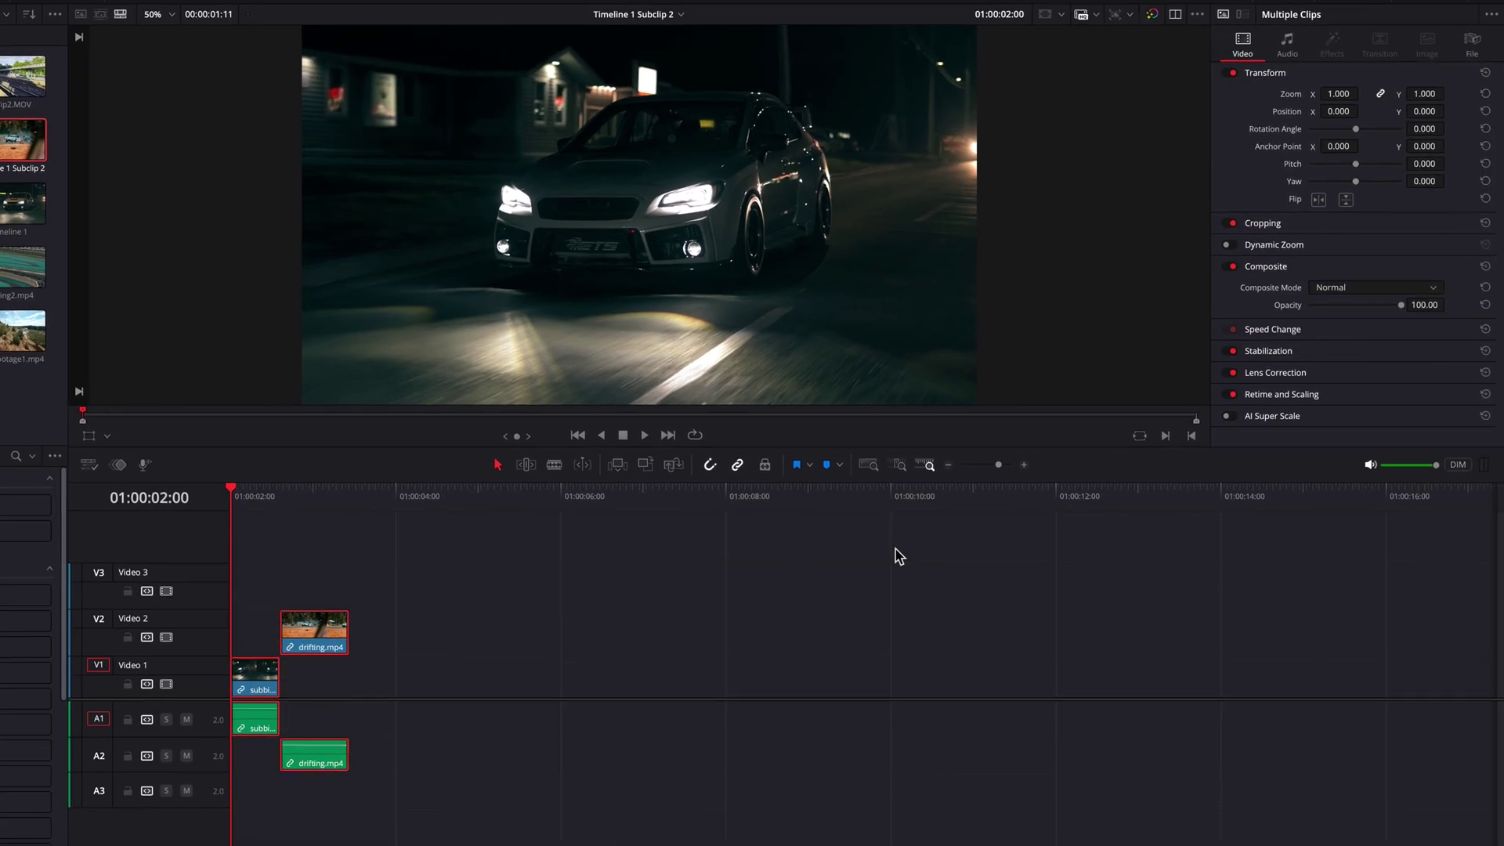
left_click_drag(1352, 95, 1265, 96)
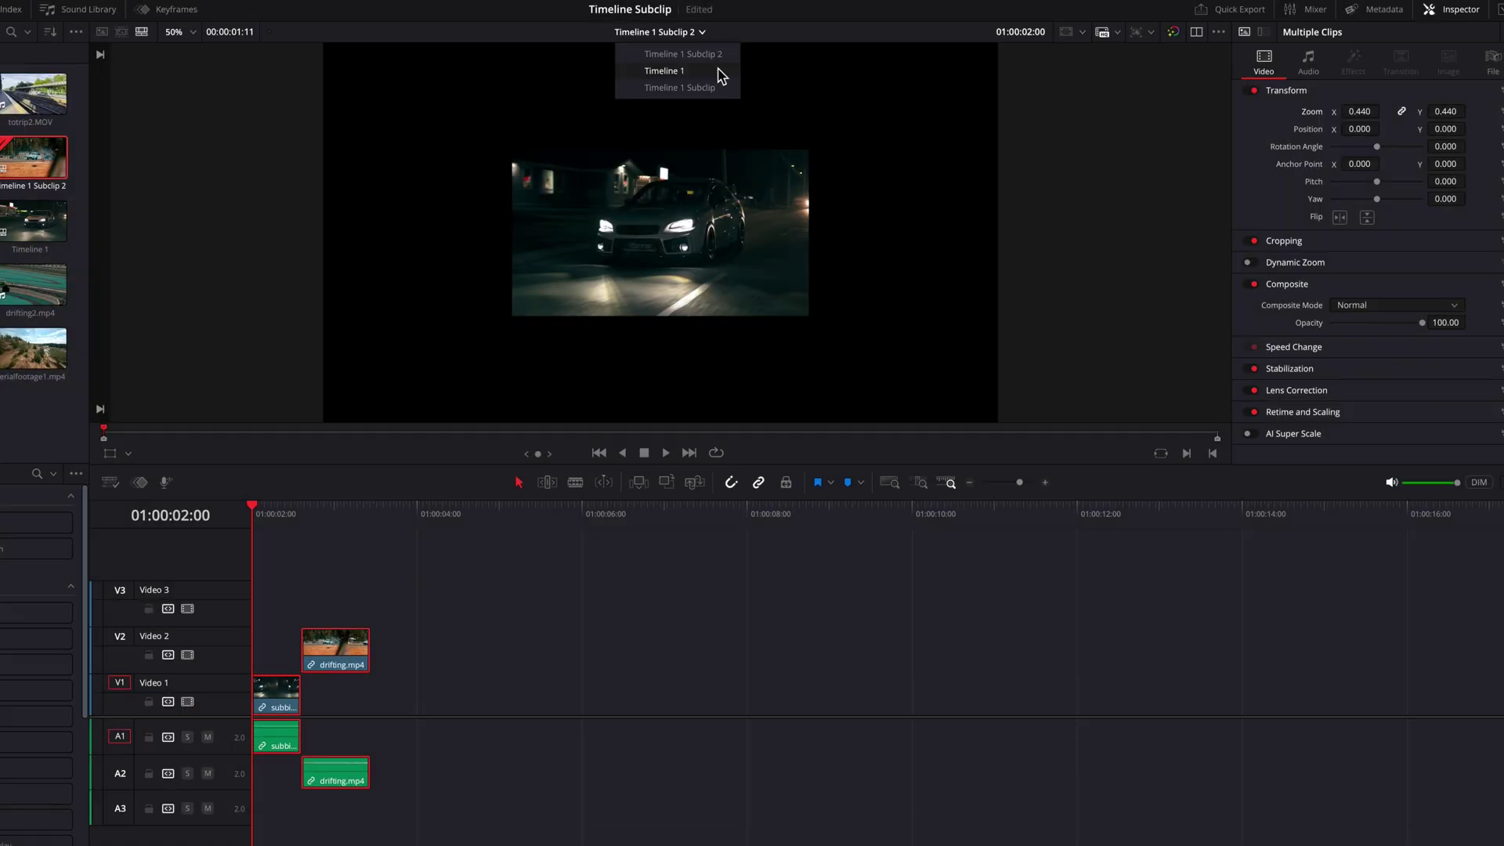
Trim drifting.mp4's end out by 8 frames, then switch back to Timeline 1
left_click(719, 71)
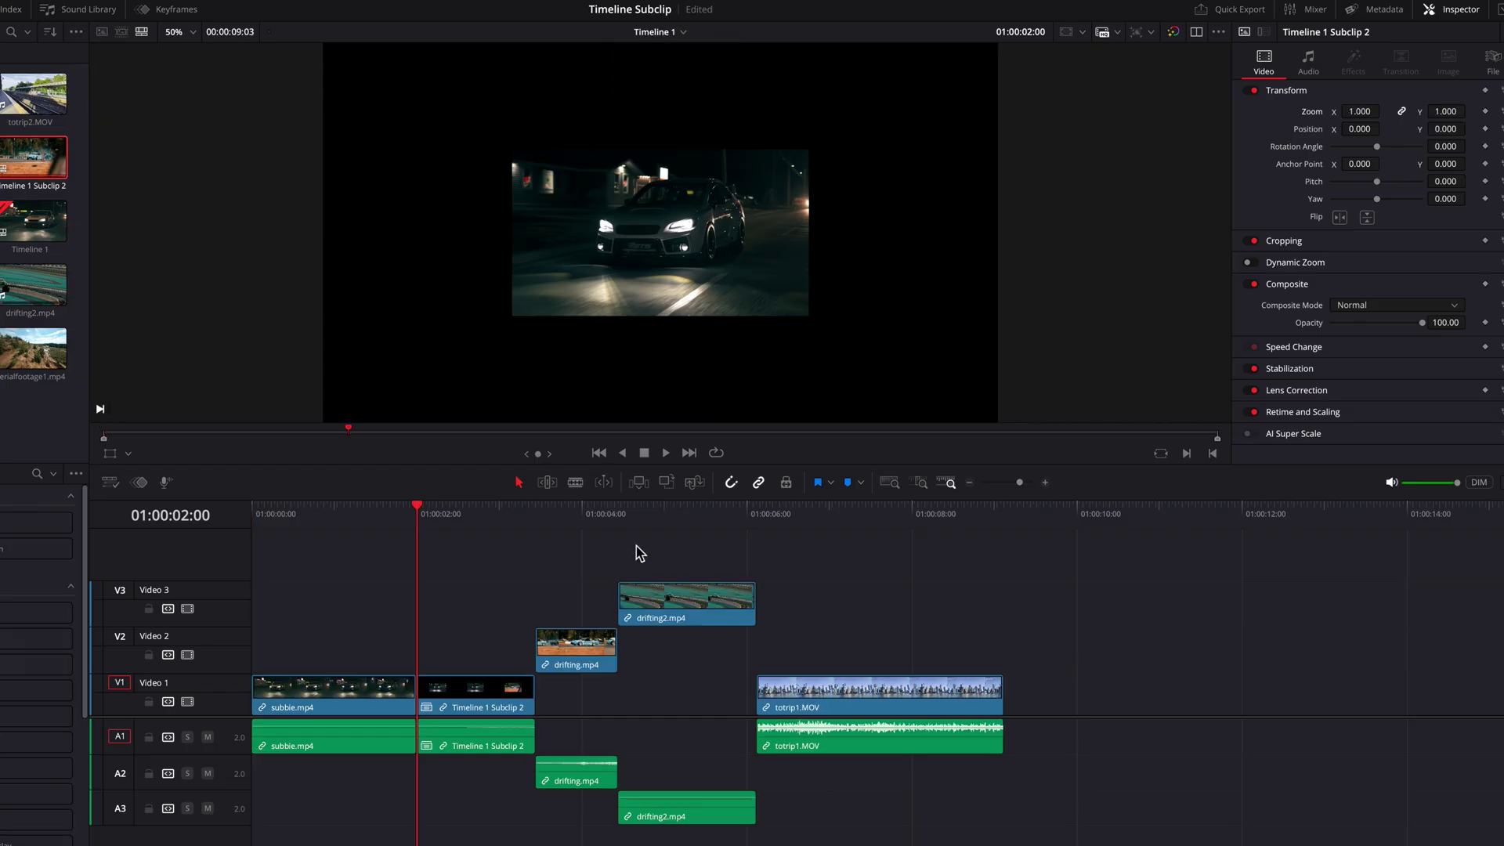
mouse_move(418, 513)
left_mouse_down()
mouse_move(514, 520)
mouse_move(426, 523)
left_mouse_up()
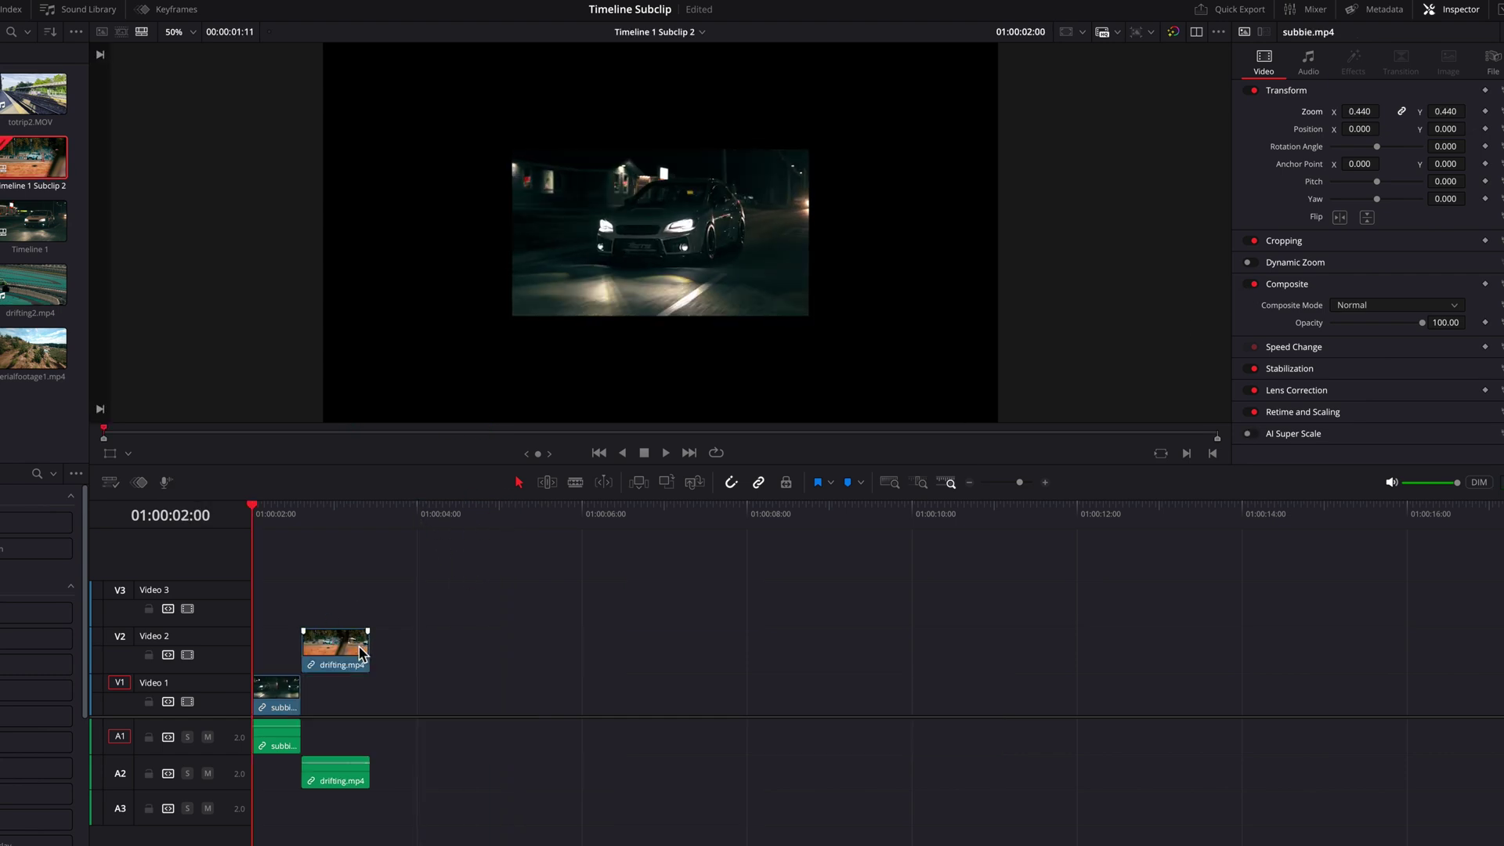
left_click_drag(369, 651, 653, 658)
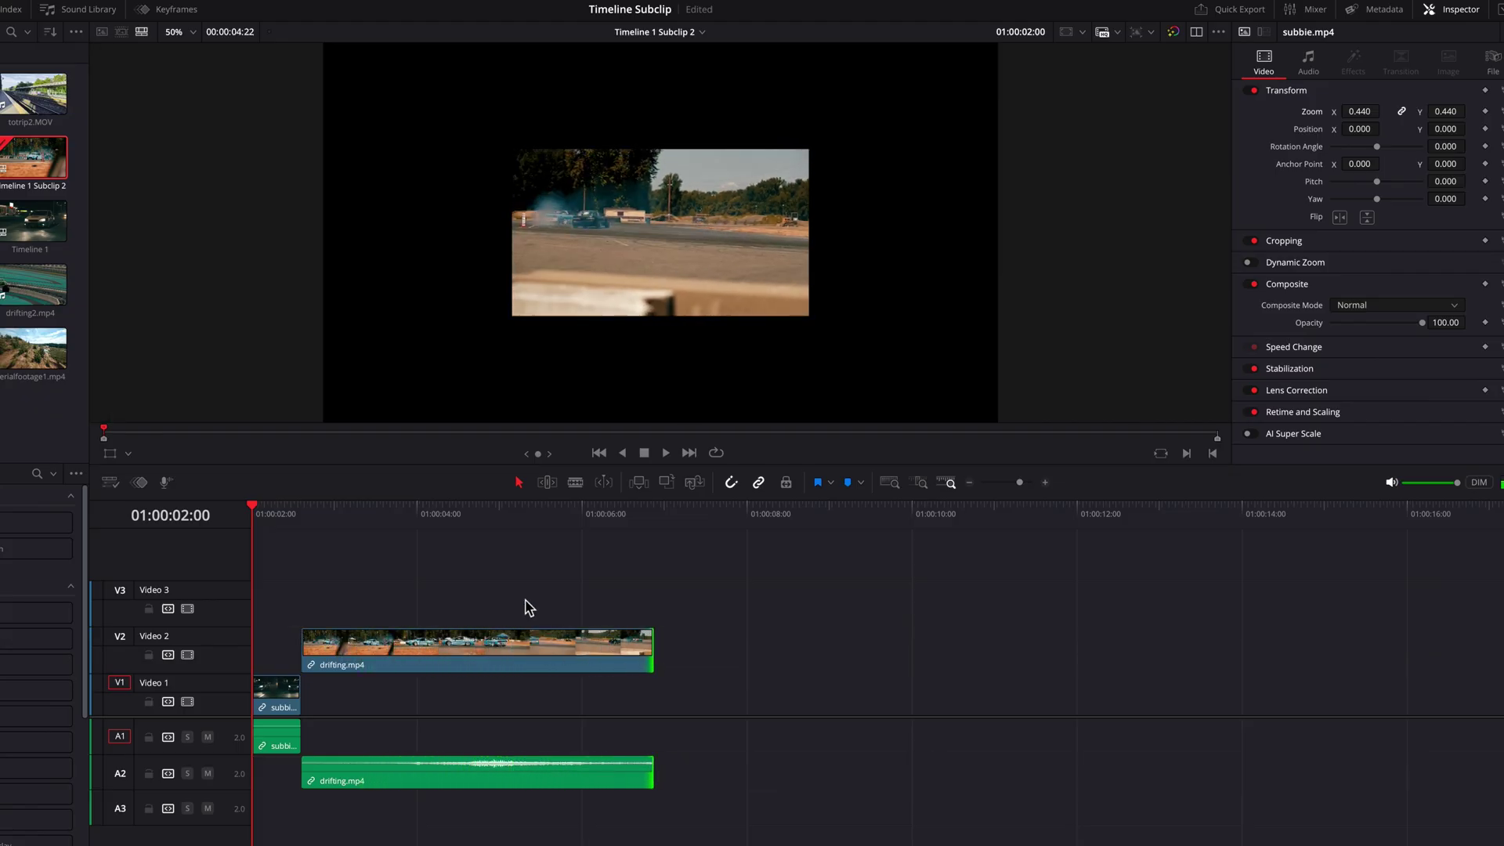
left_click(703, 34)
left_click(697, 55)
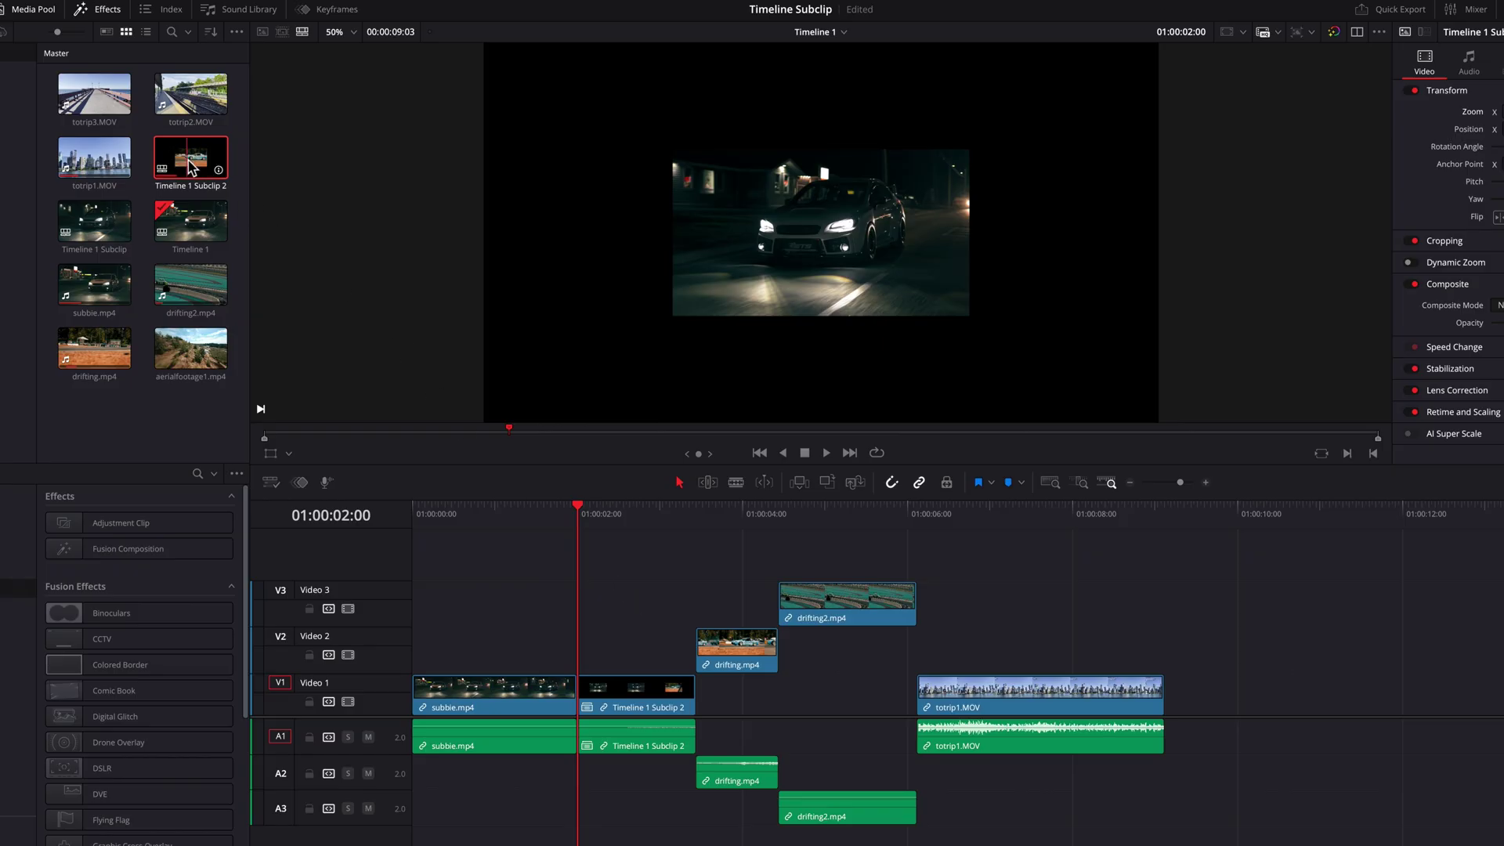
left_click_drag(190, 165, 582, 704)
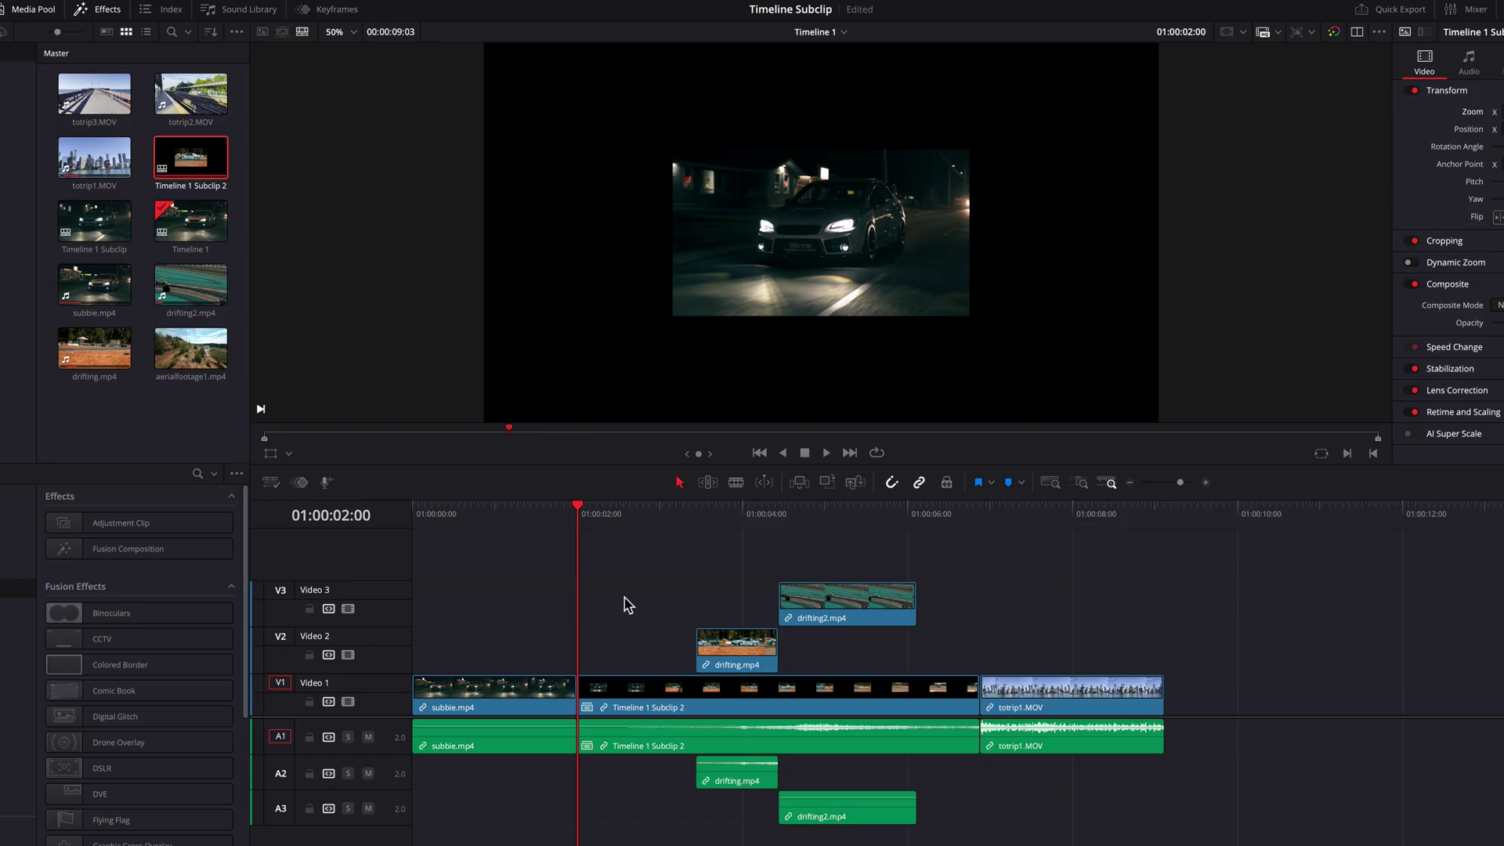
key("ctrl+z")
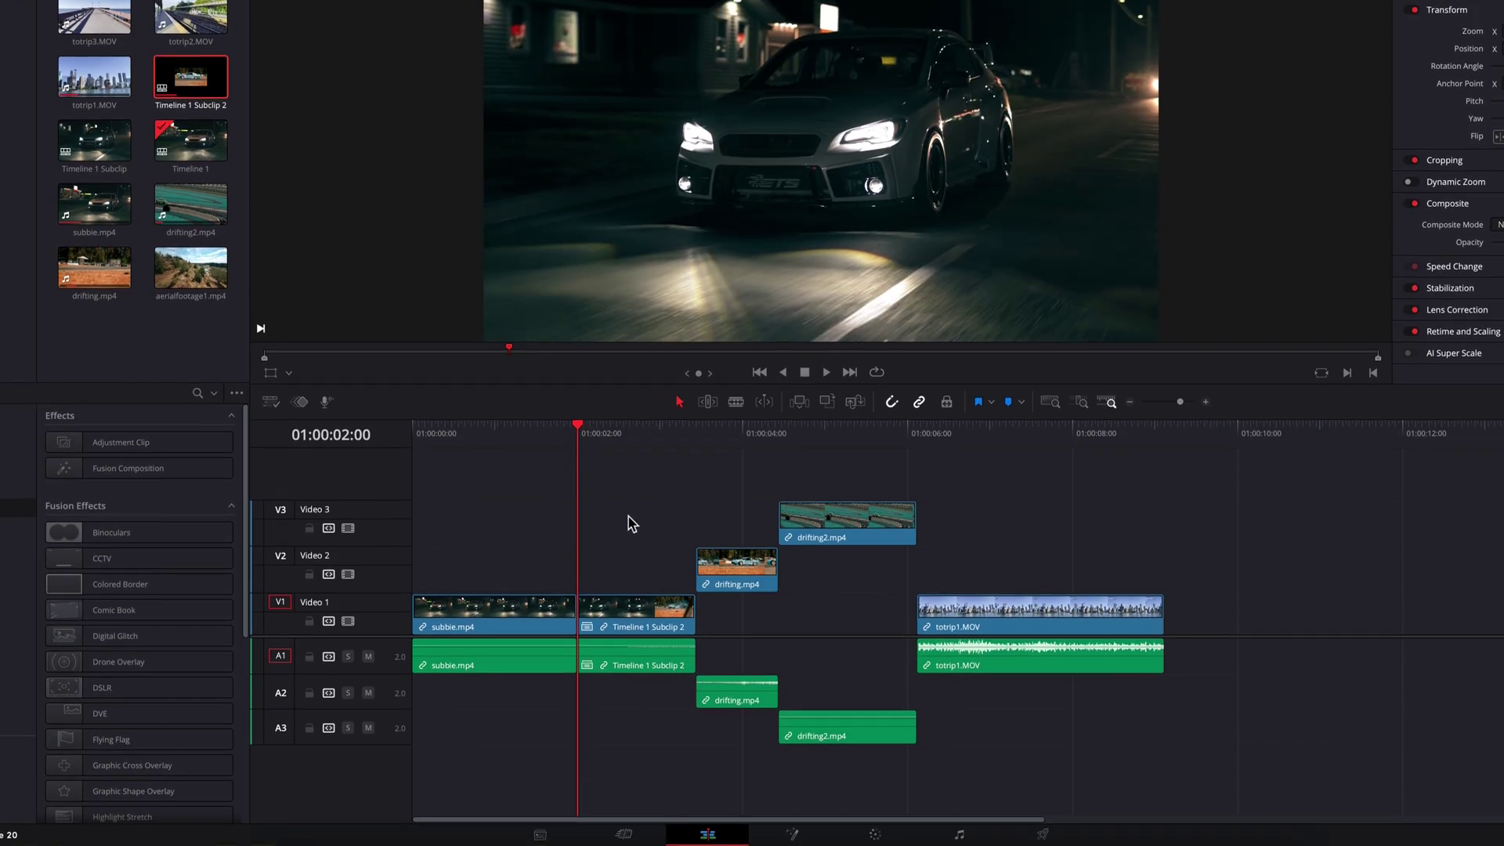
Push Timeline 1 Subclip 2's Offset wheel toward blue on the Color page, then return to Edit
left_click(643, 616)
left_click(874, 833)
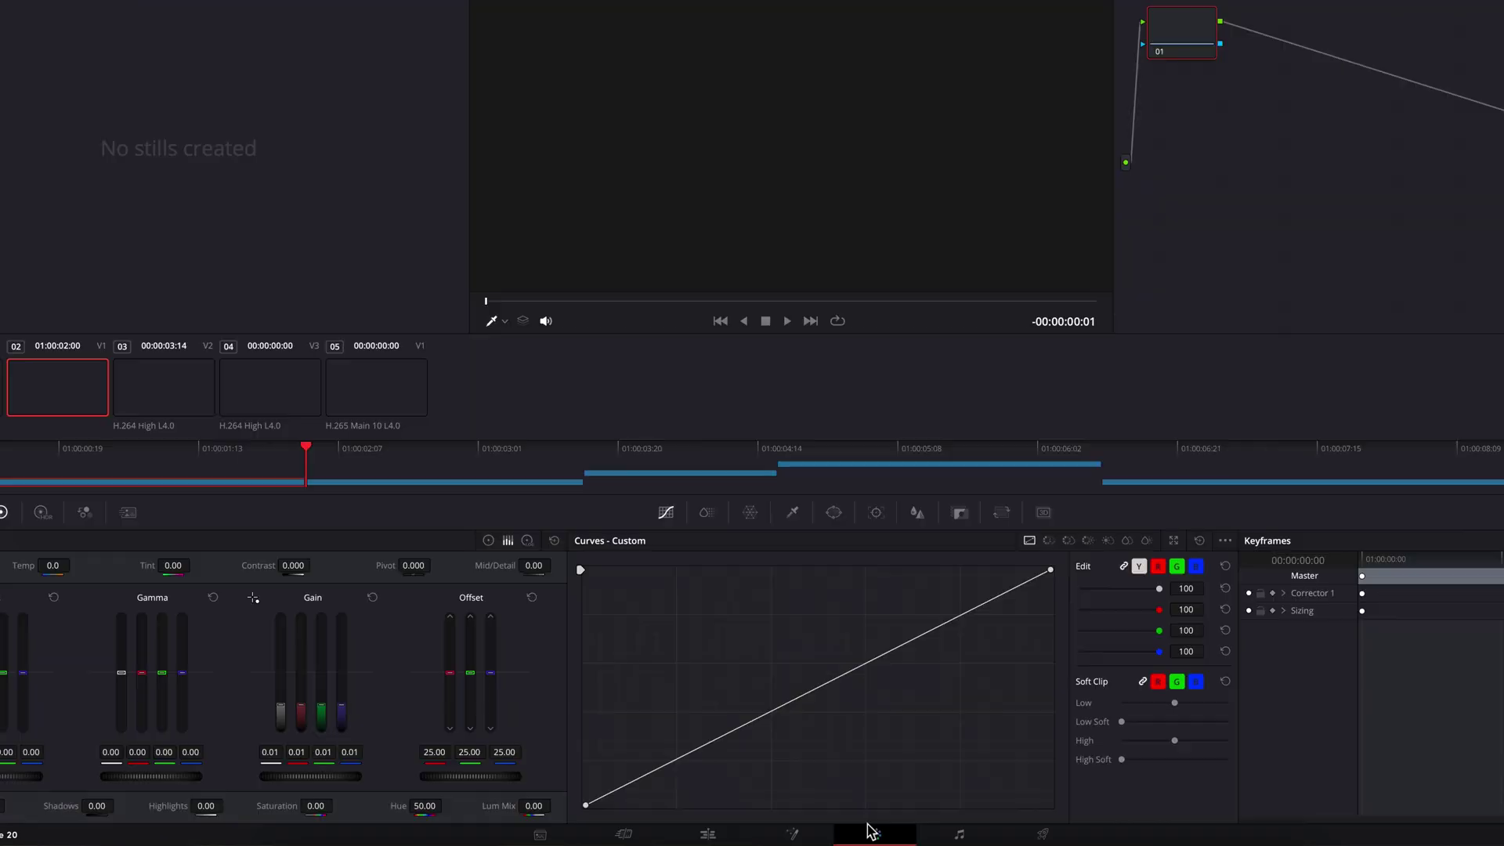
left_click_drag(483, 704, 495, 708)
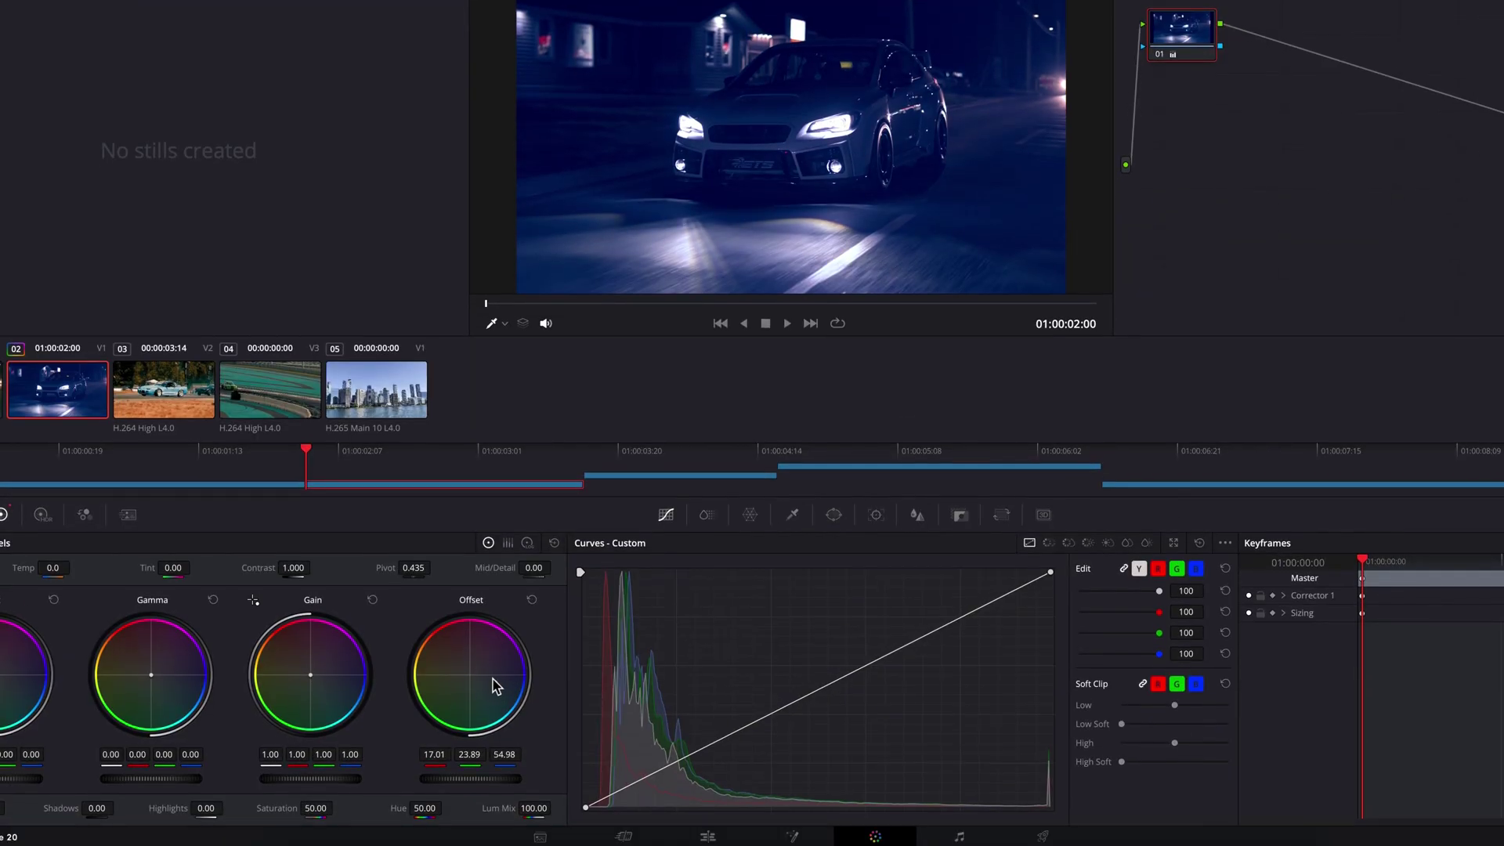
left_click(709, 835)
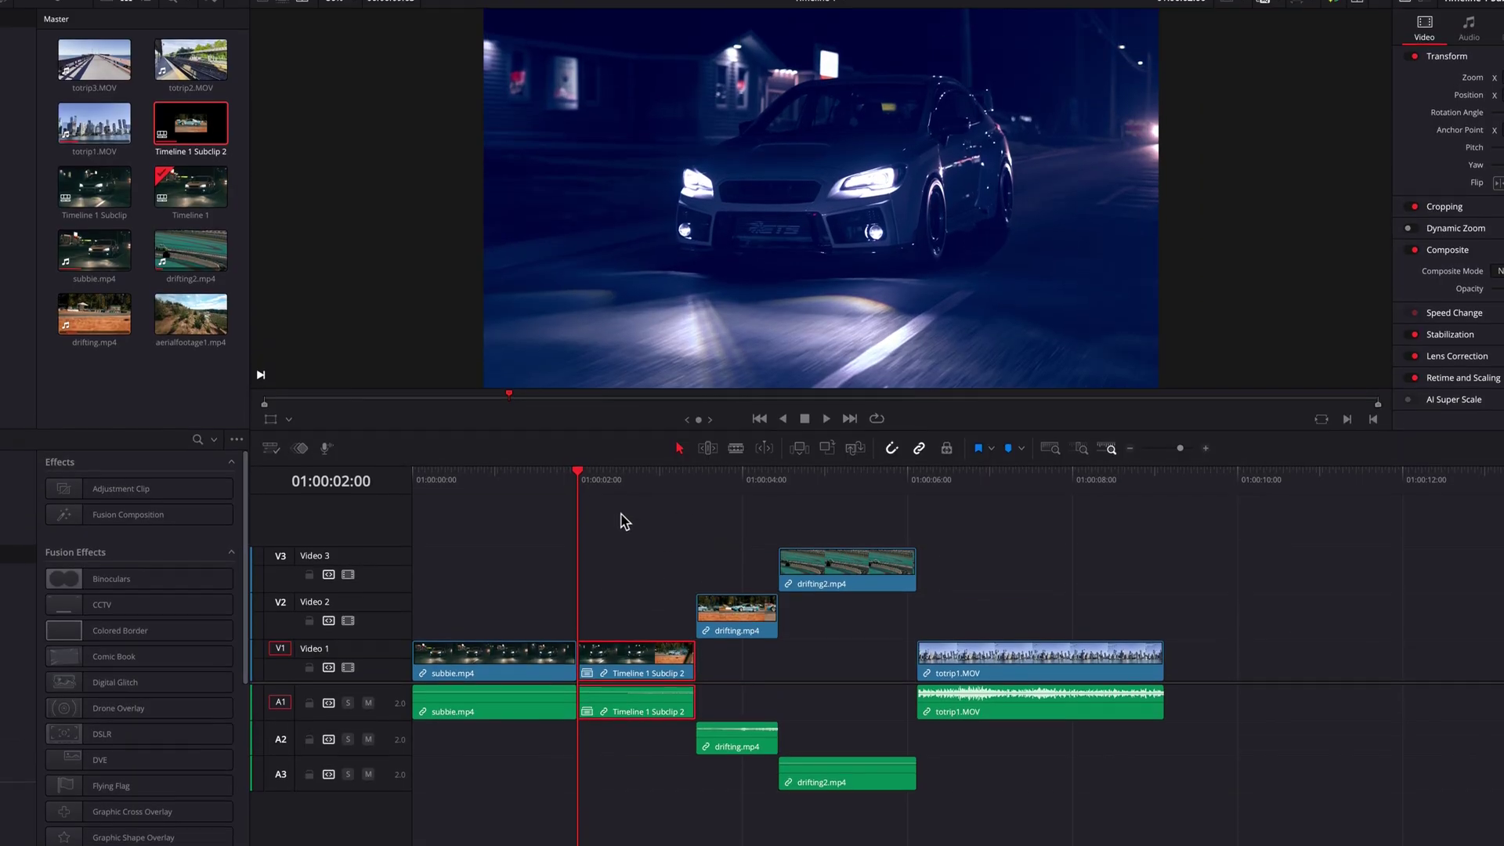
left_click_drag(605, 429, 584, 503)
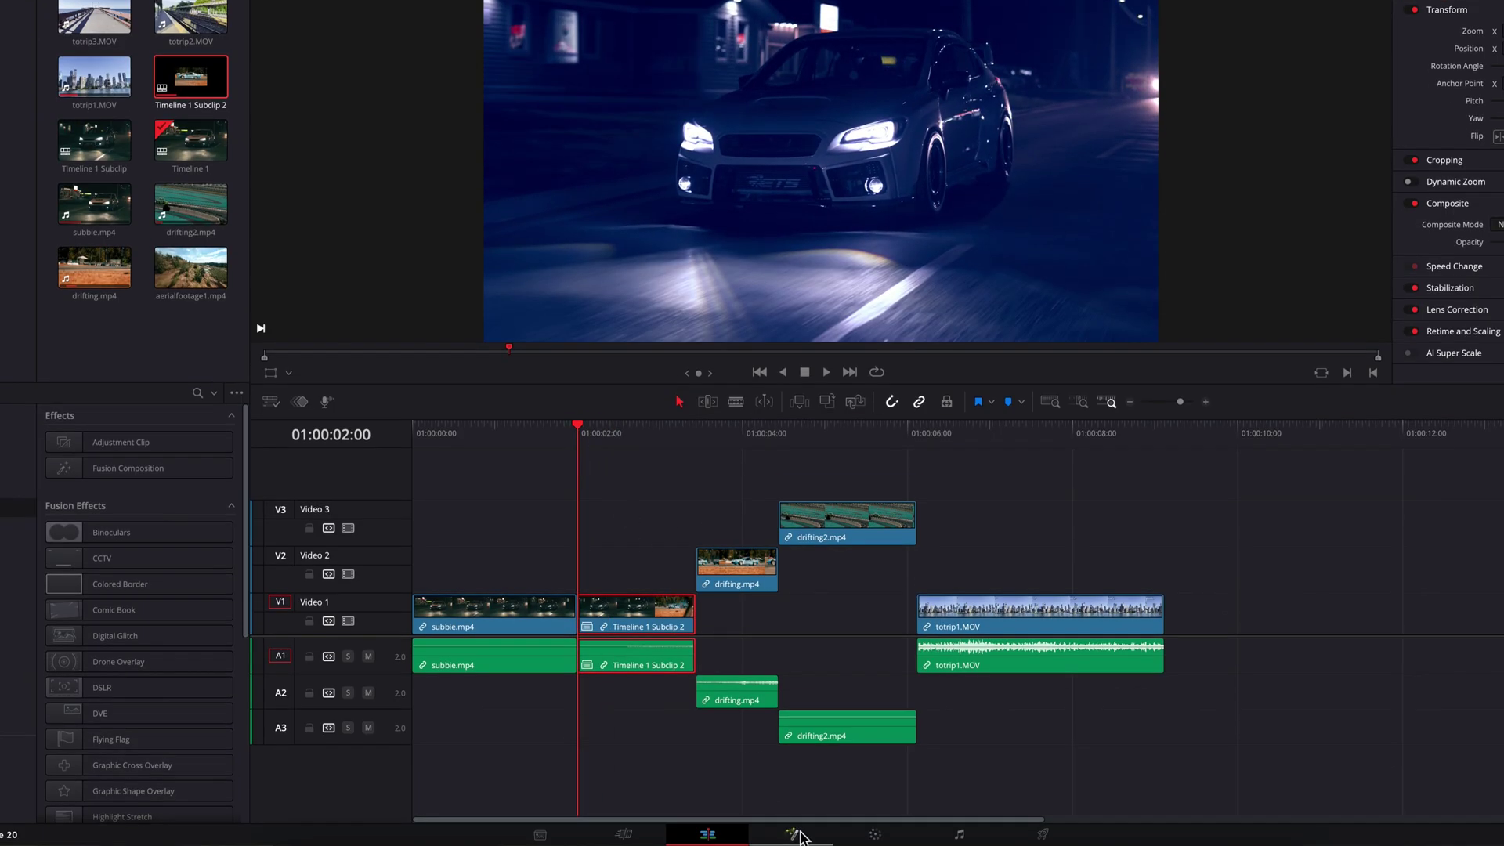
In Fusion, add a Transform node at size 0.503 and set MediaOut1's Color Grade to Color
key("shift+5")
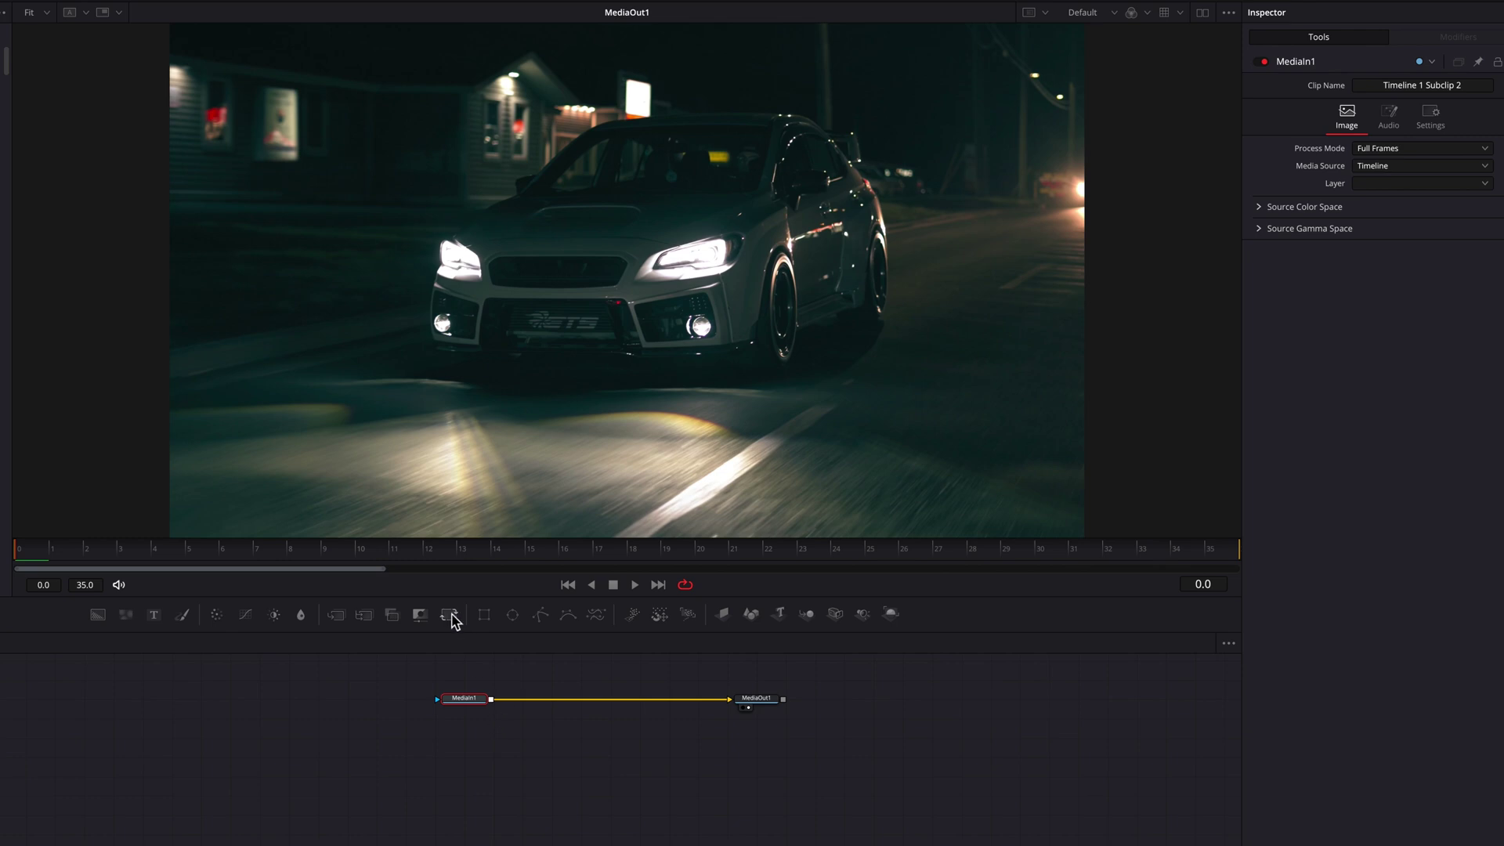
left_click(600, 555)
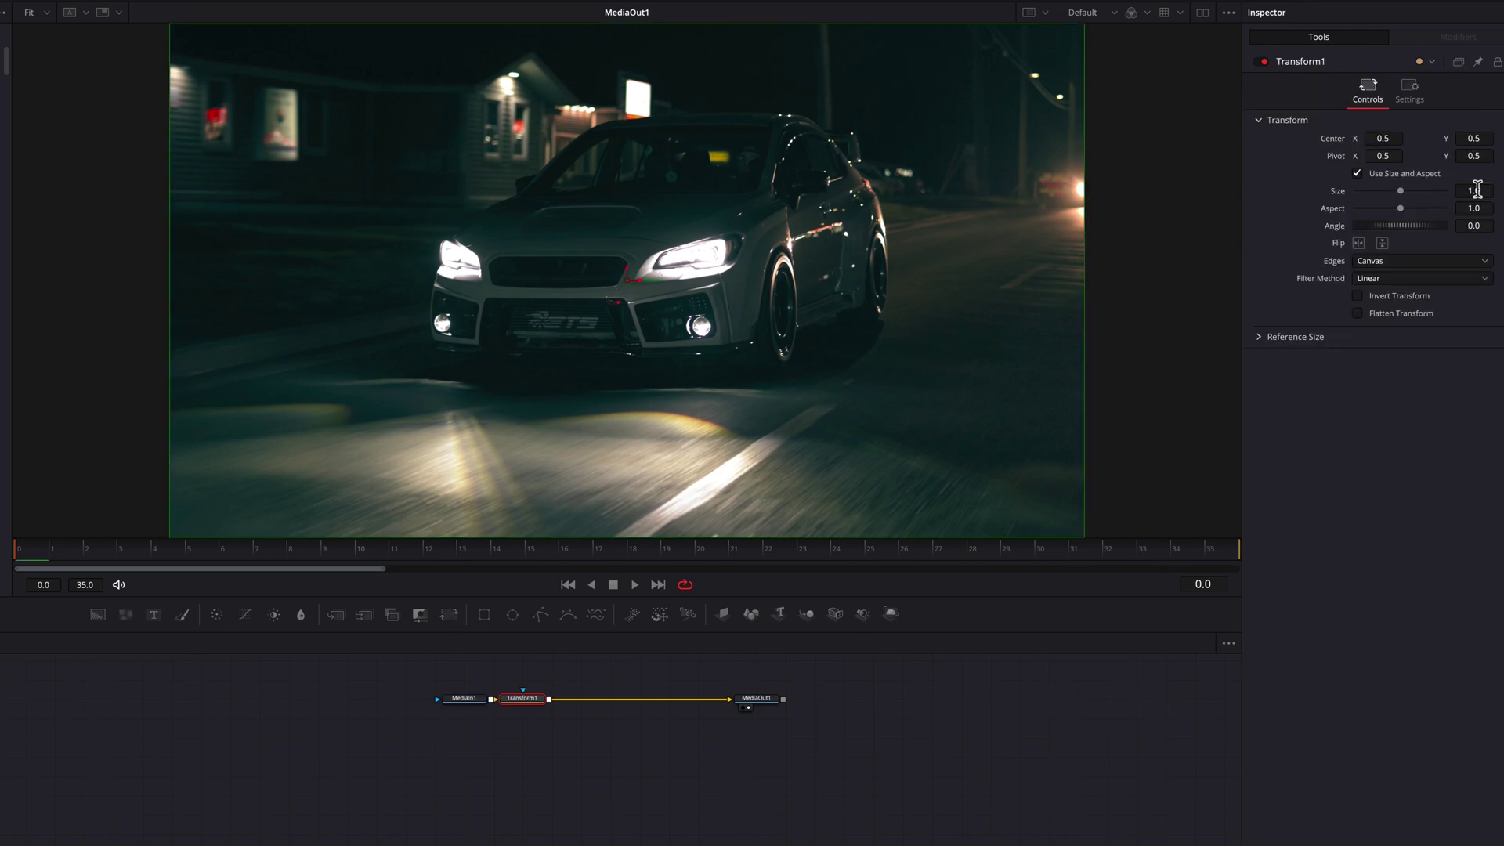
left_click_drag(1476, 192, 1482, 207)
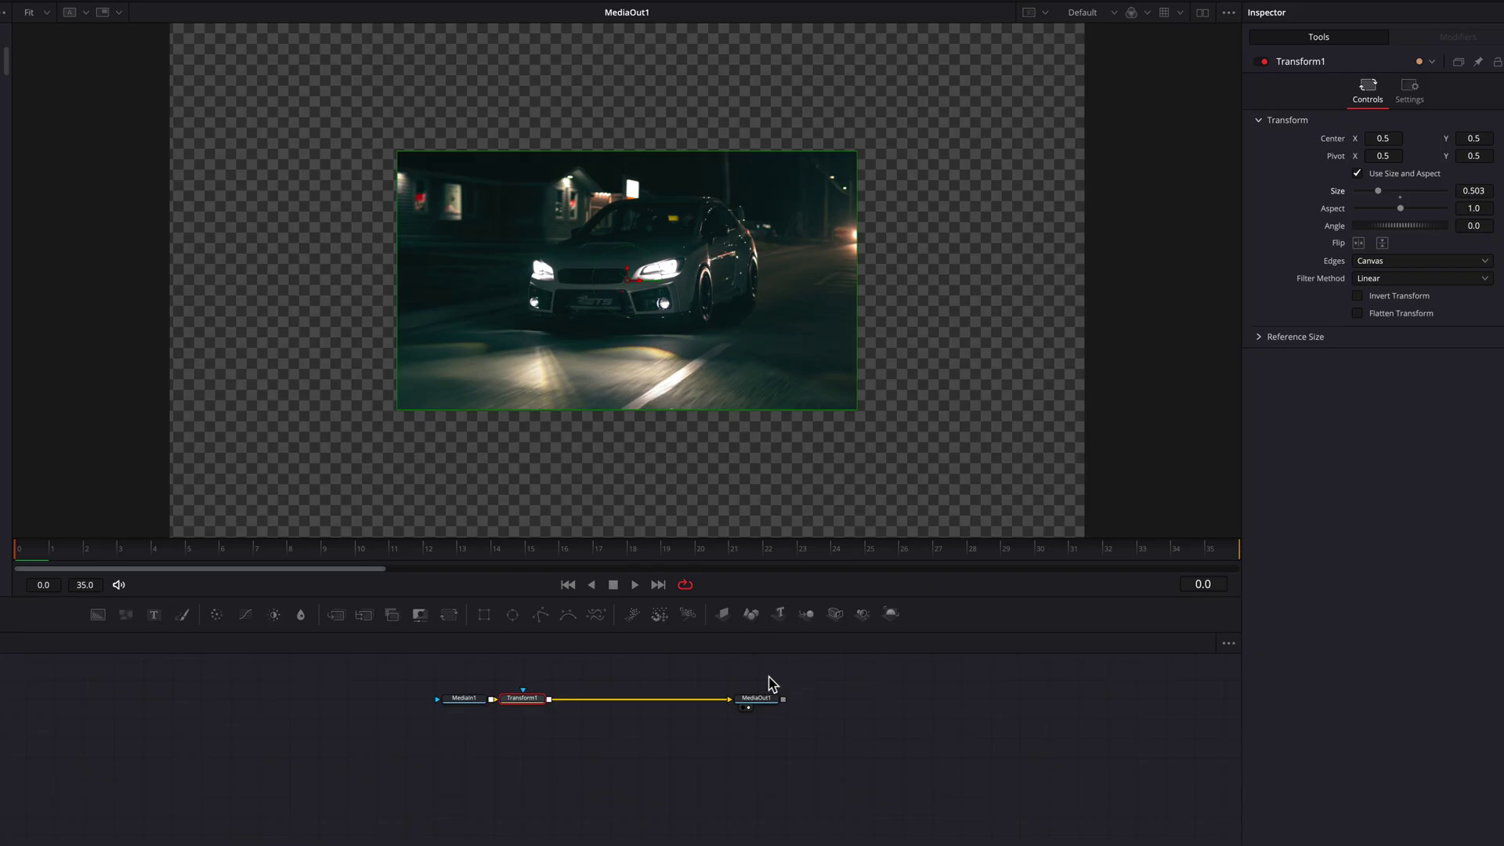
left_click(763, 700)
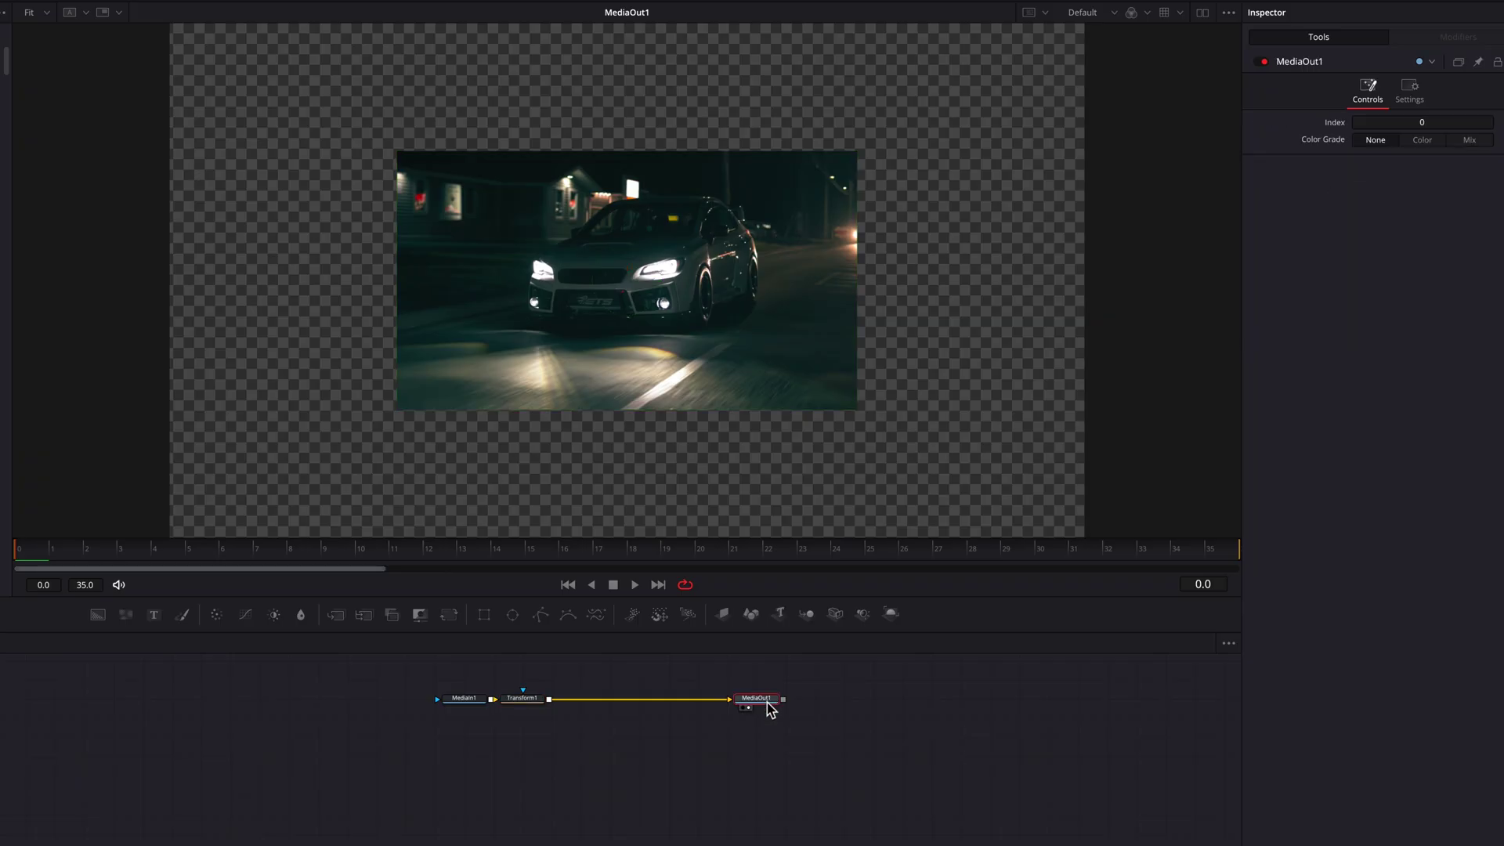
left_click(1422, 141)
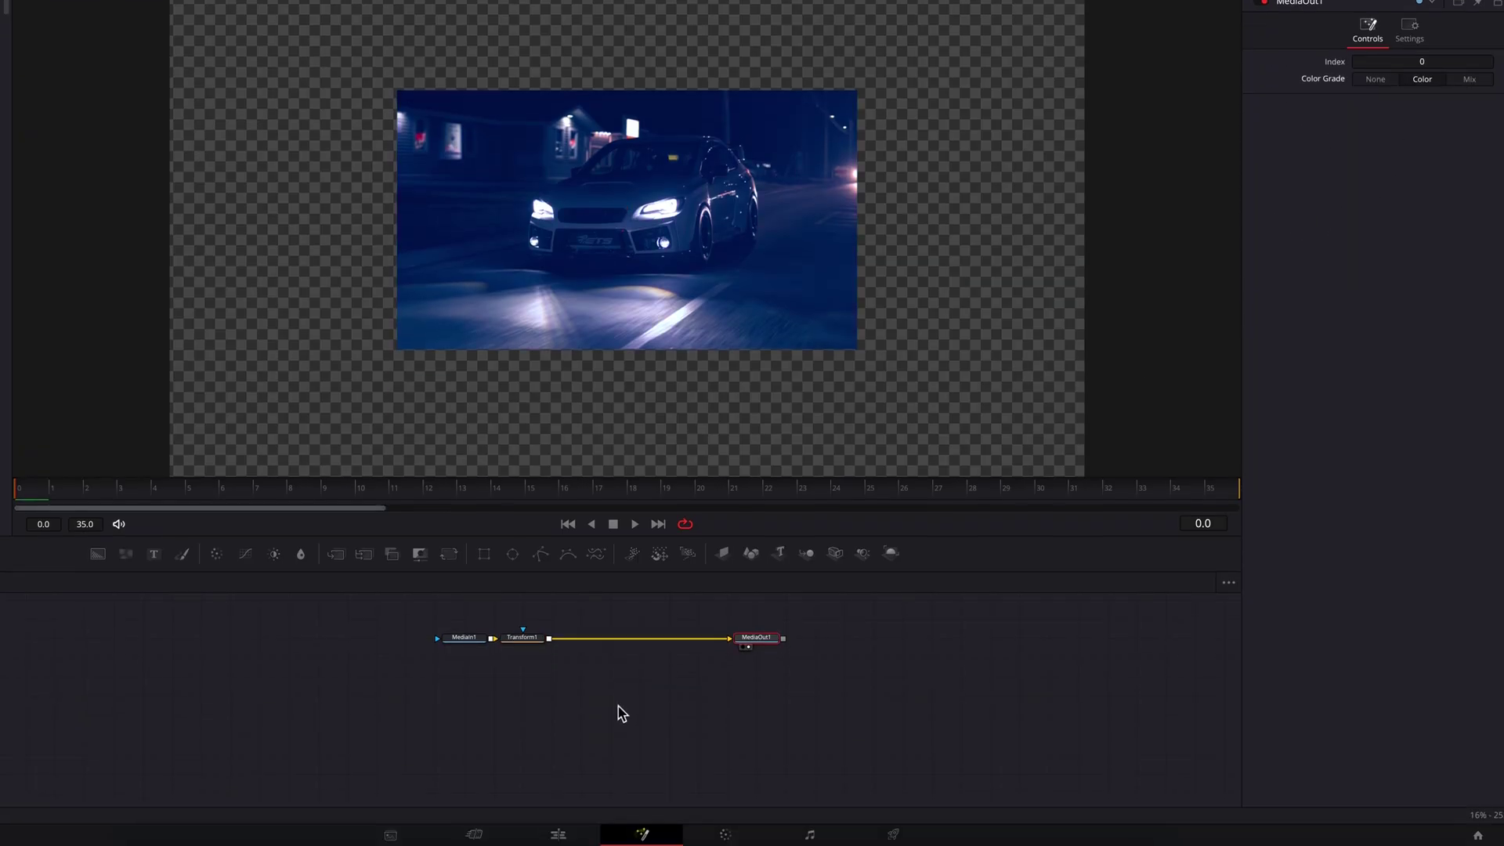
Back on the Edit page, move to 01:00:03:00 and undo the subclip's Fusion effect
left_click(561, 832)
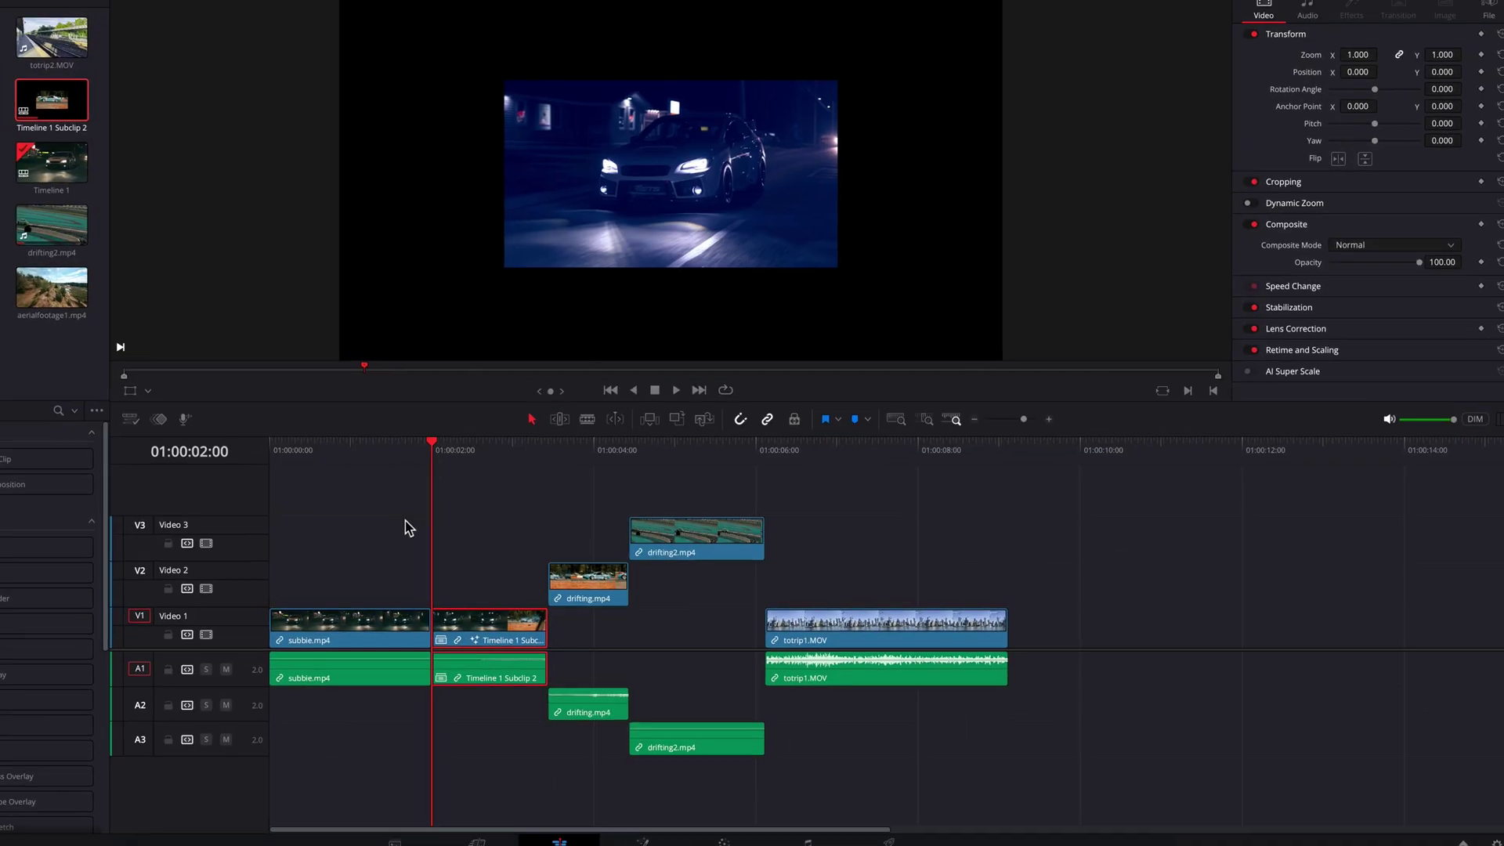
mouse_move(458, 464)
left_mouse_down()
mouse_move(541, 469)
mouse_move(439, 479)
left_mouse_up()
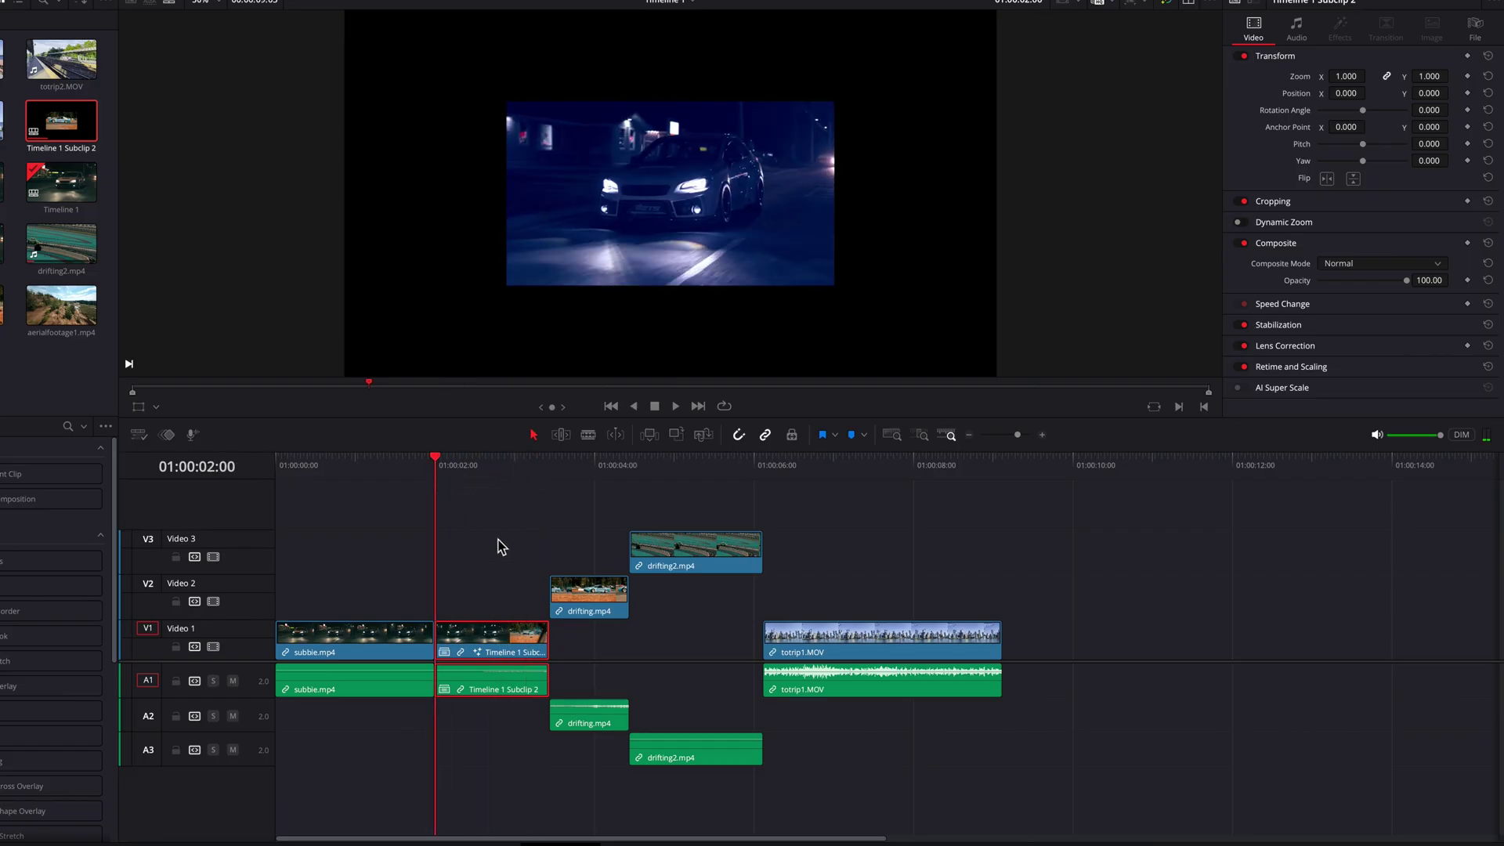
key("ctrl+z")
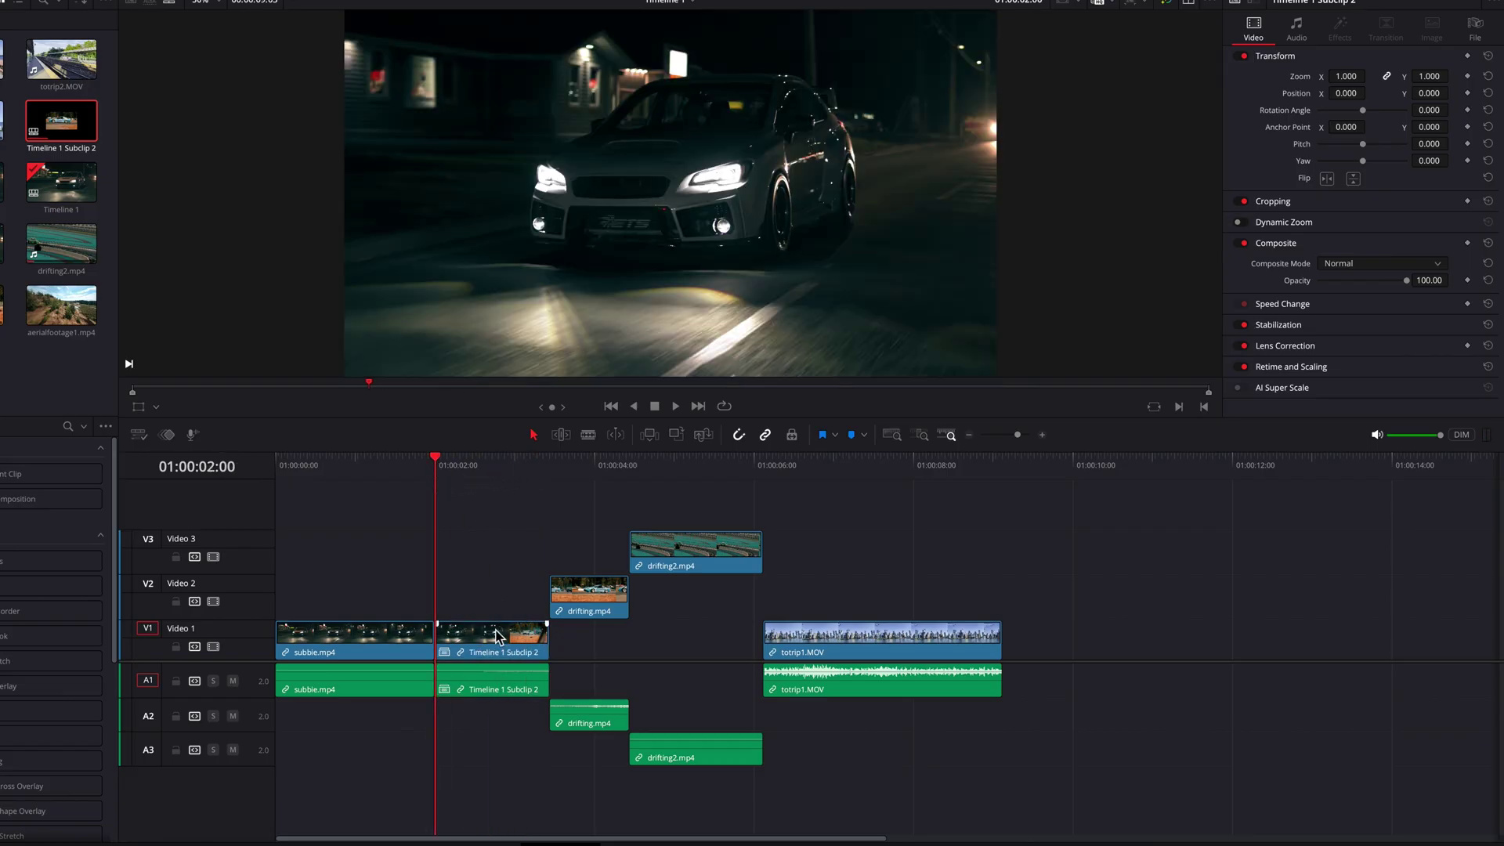
Add a speed point on the Retime Curve, drag it into a slow step, then undo and close the curve
left_click(172, 441)
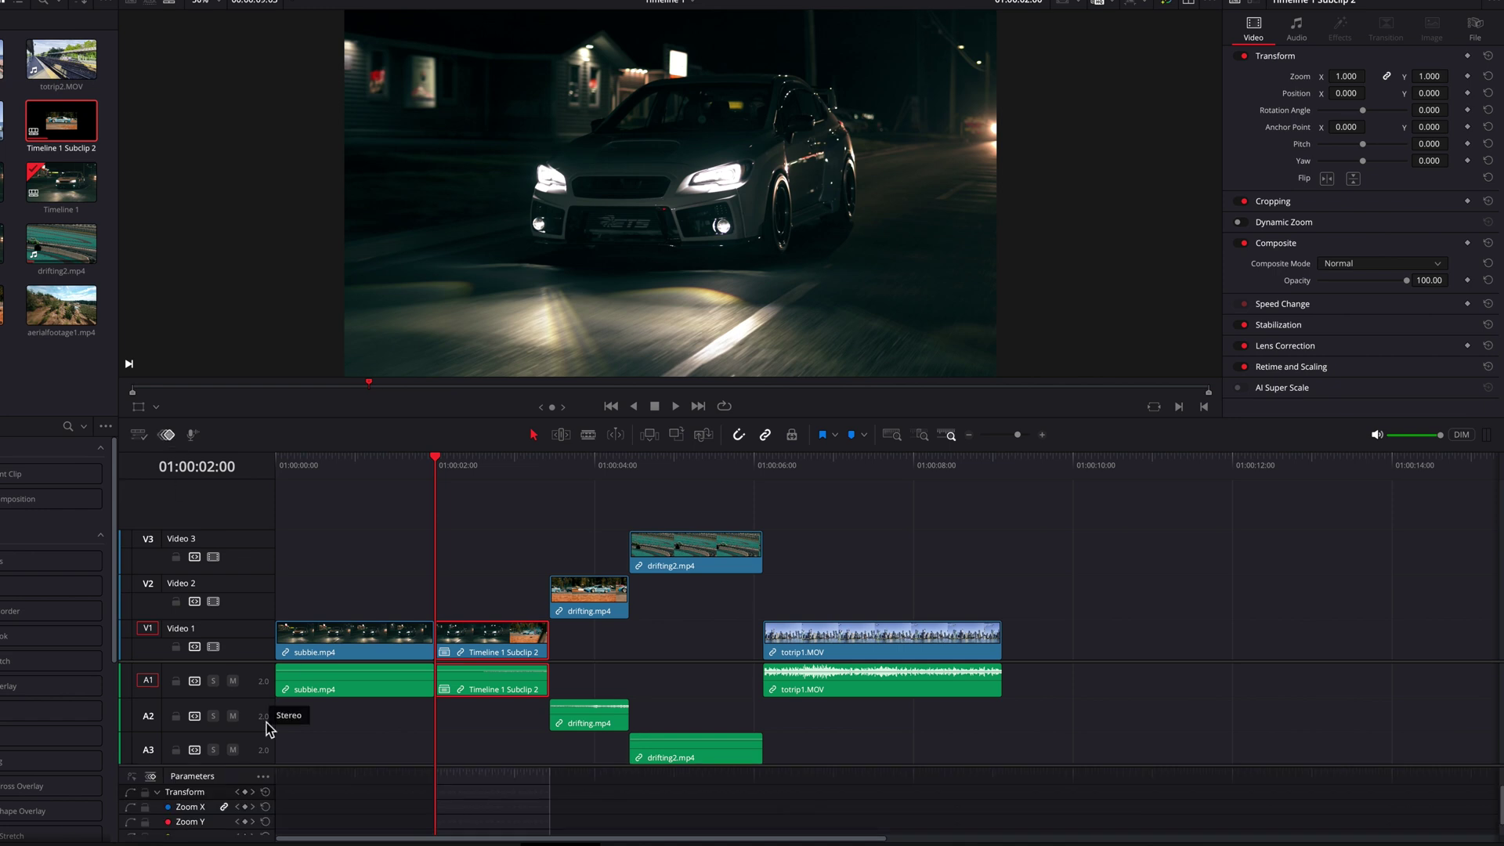
scroll(208, 744, "down", 2)
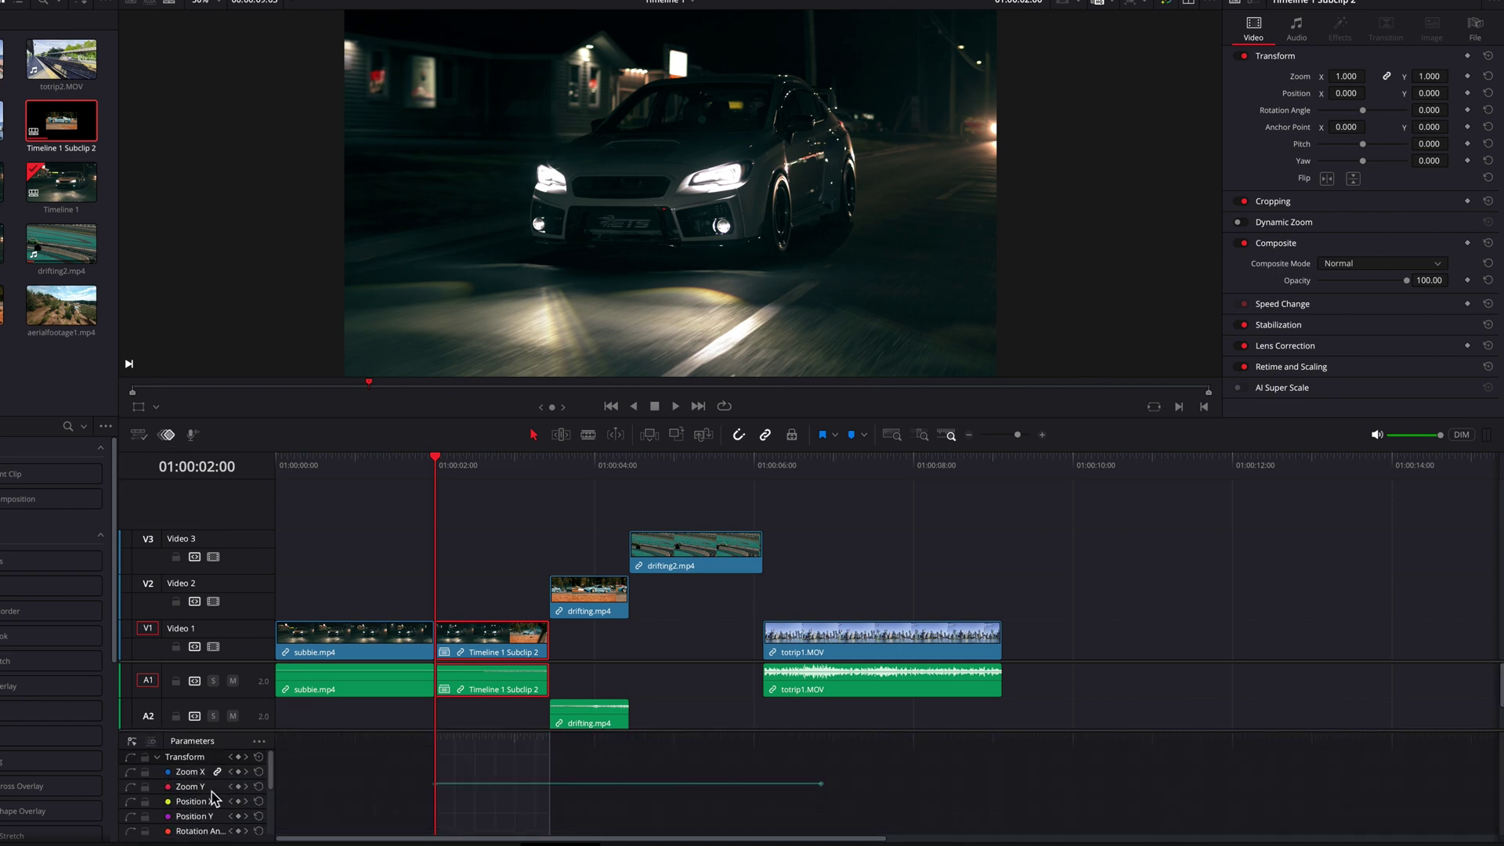
mouse_move(533, 795)
scroll(535, 795, "up", 2)
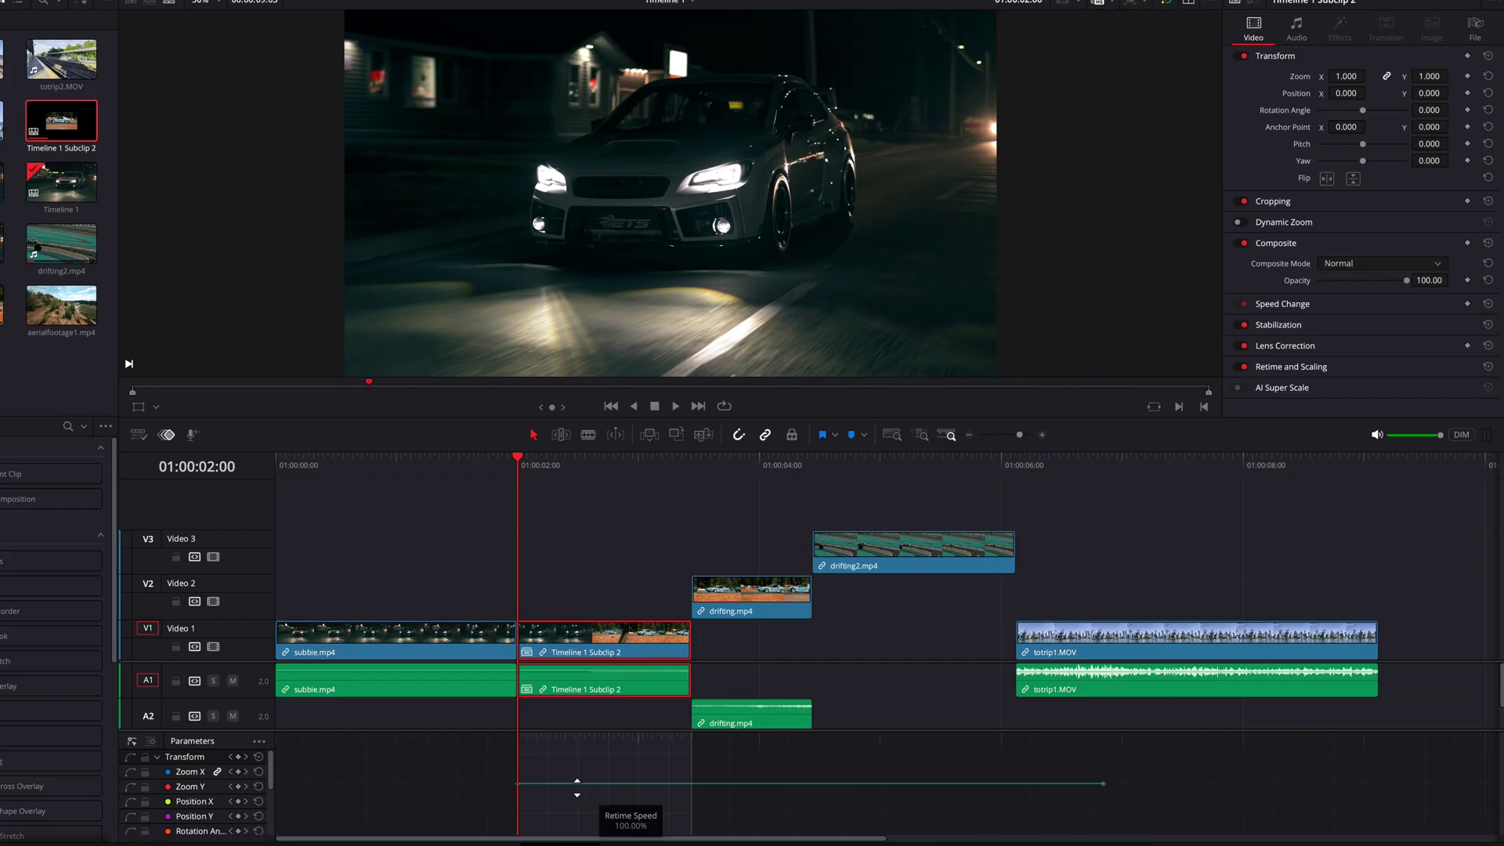
left_click(580, 783, "alt")
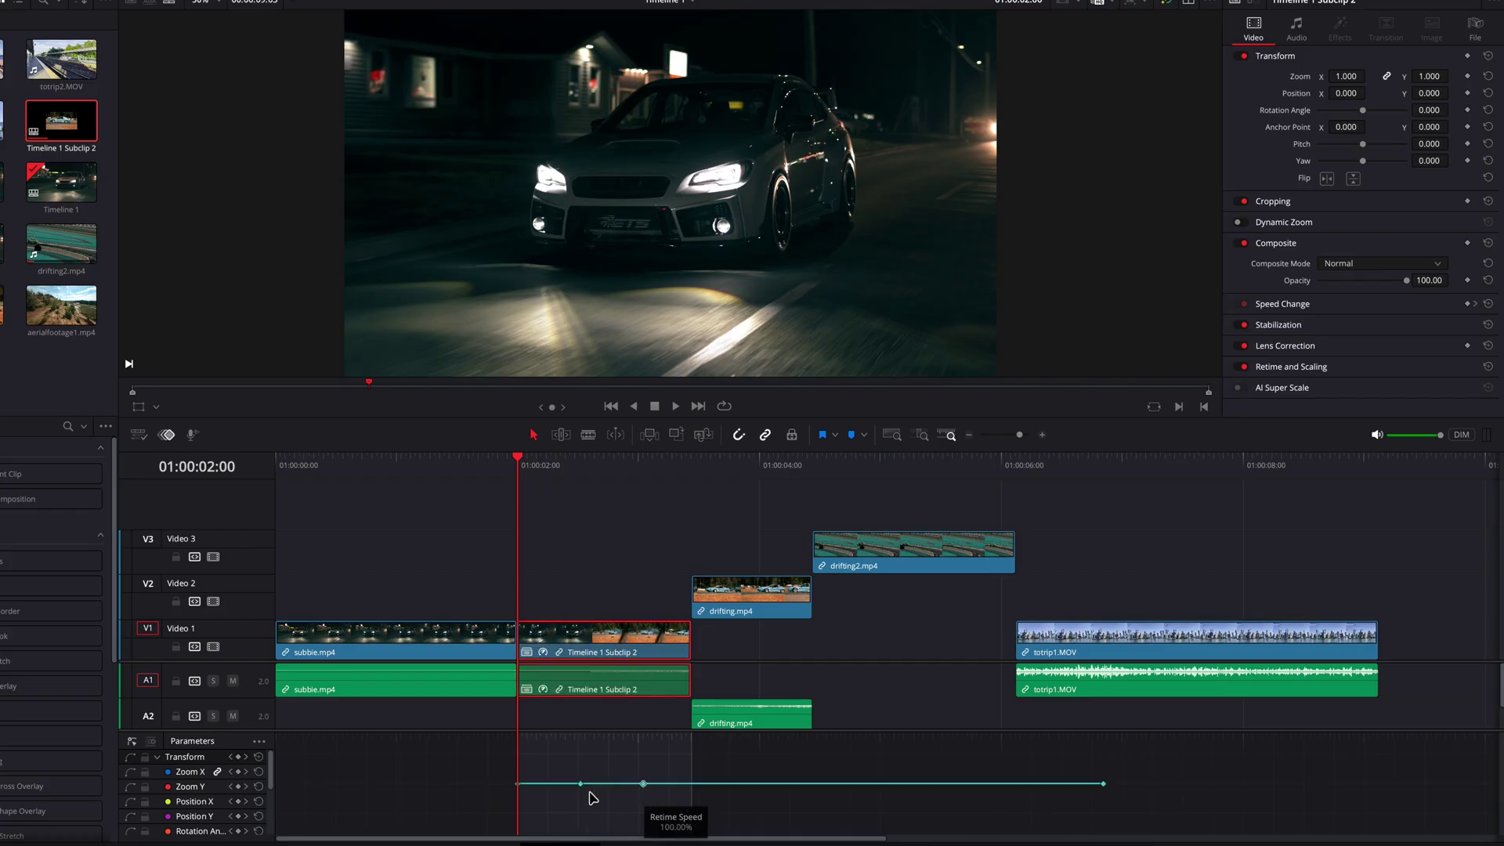
key("b")
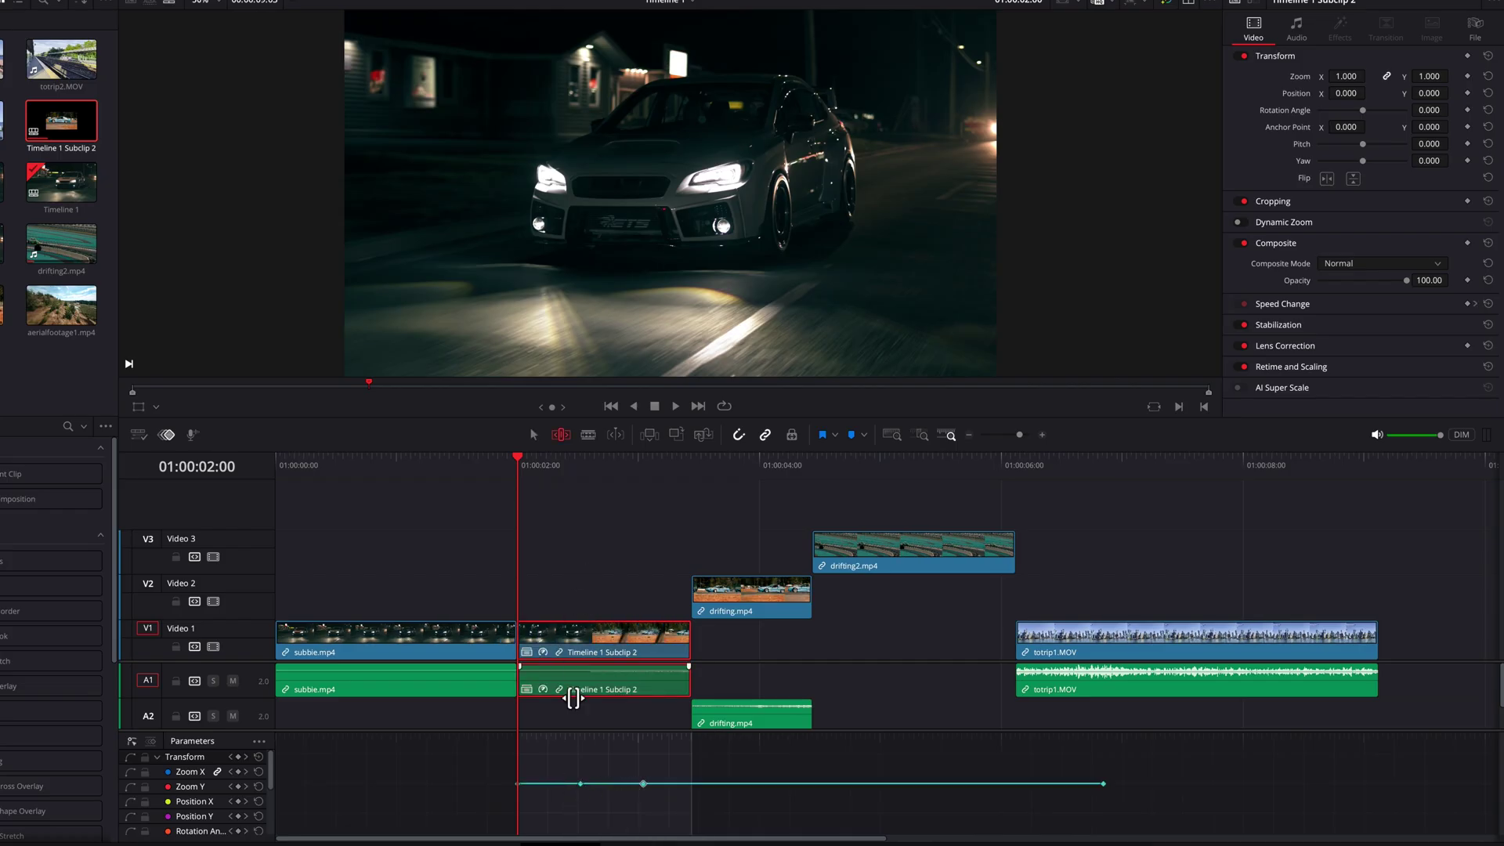
left_click_drag(549, 787, 669, 754)
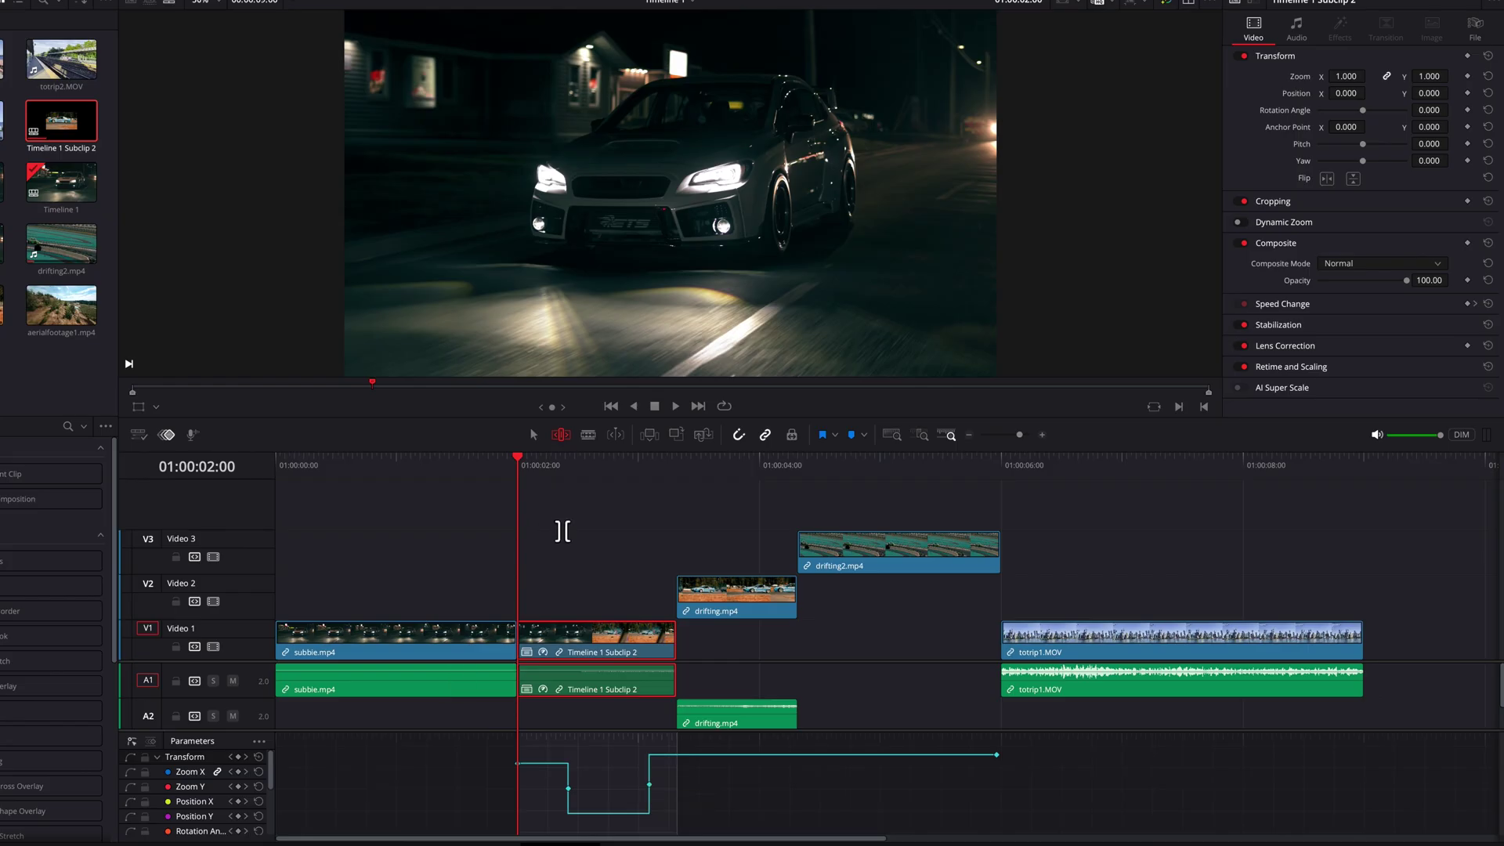
key("ctrl+z")
key("a")
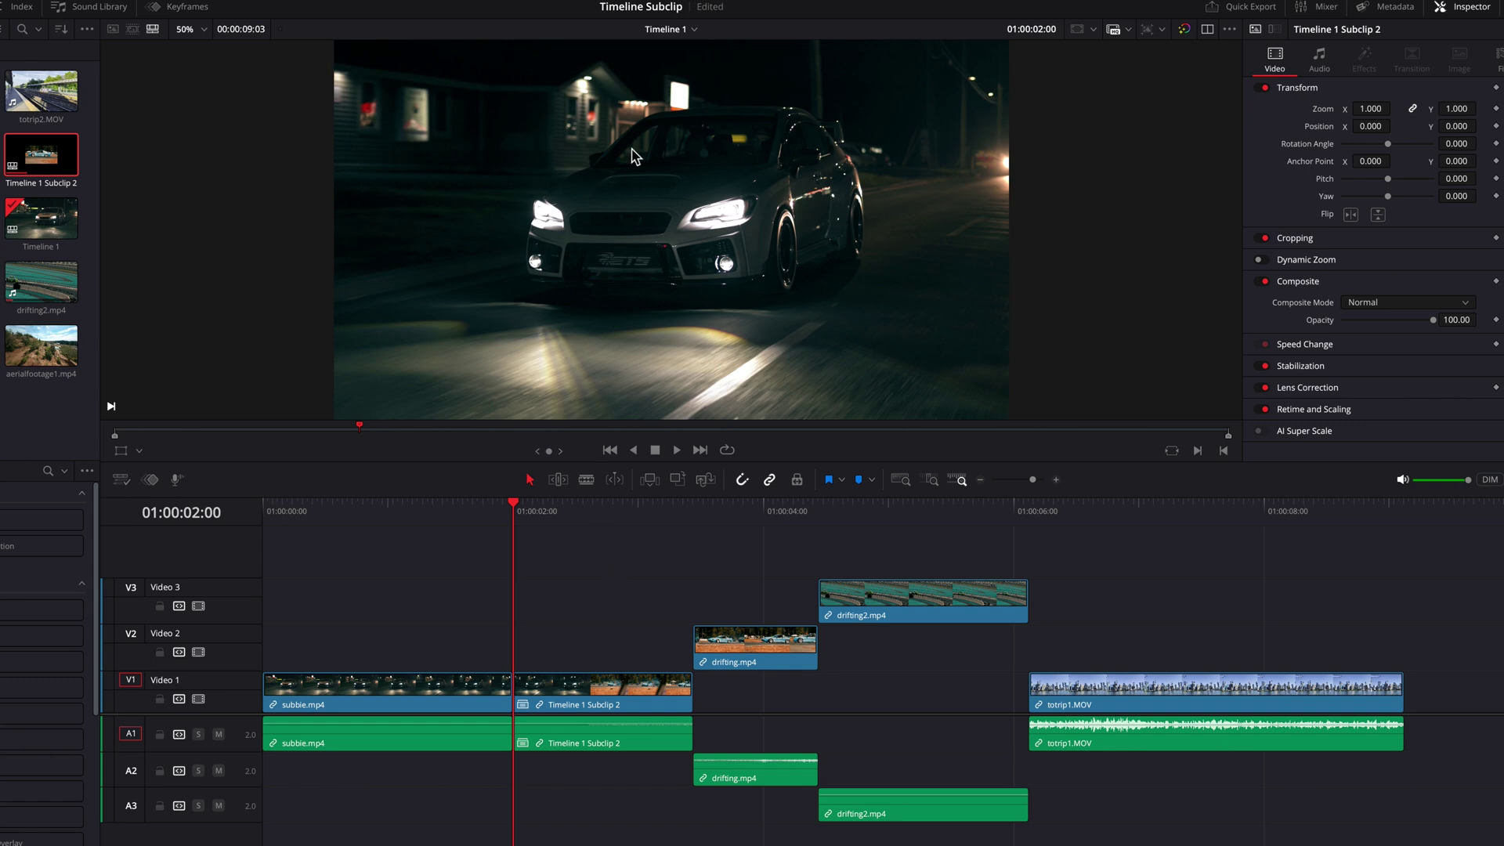
left_click(695, 31)
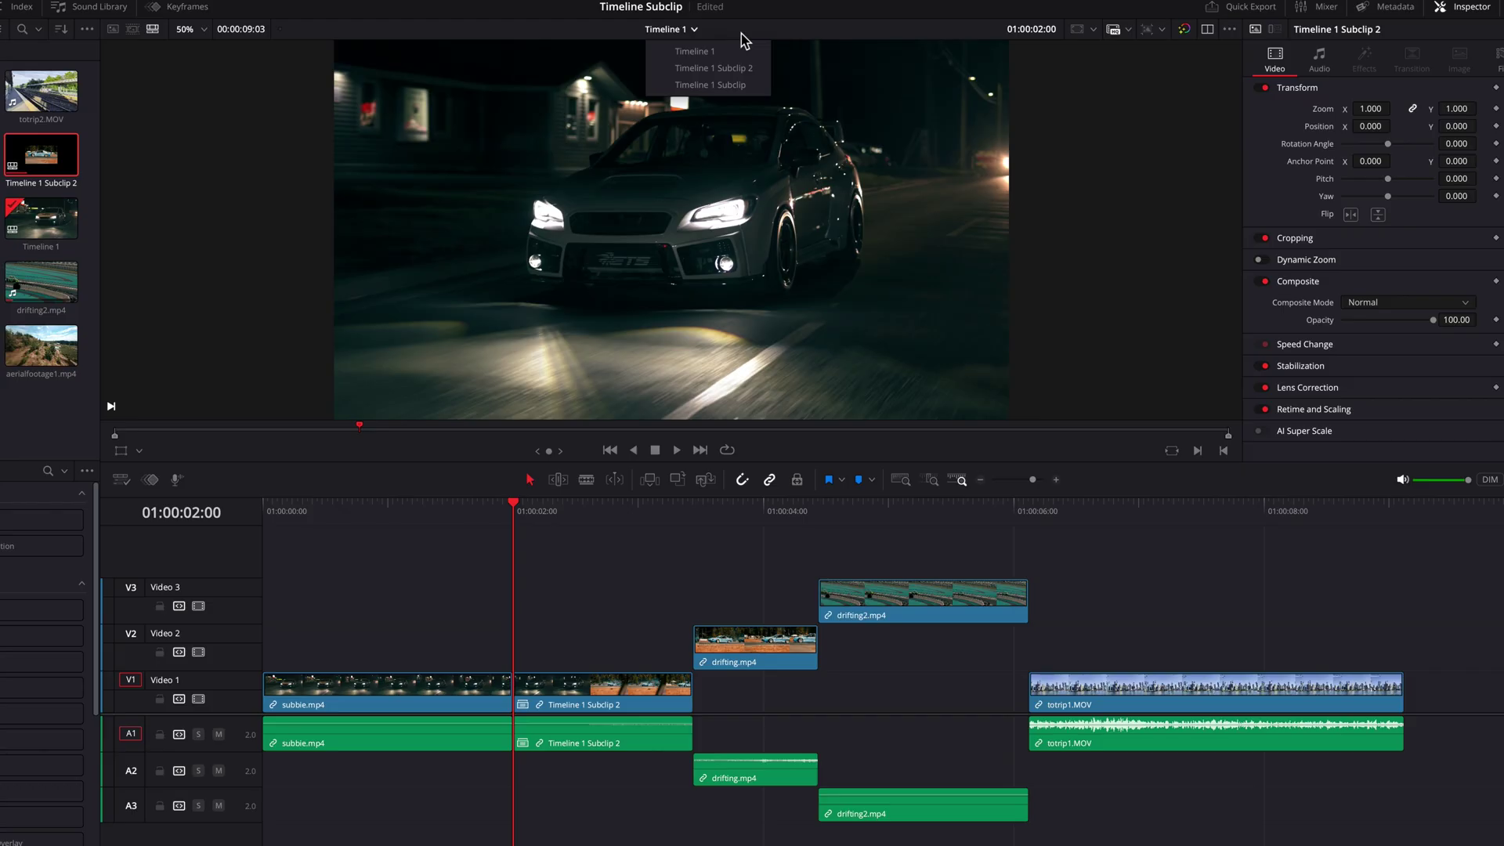
left_click(746, 85)
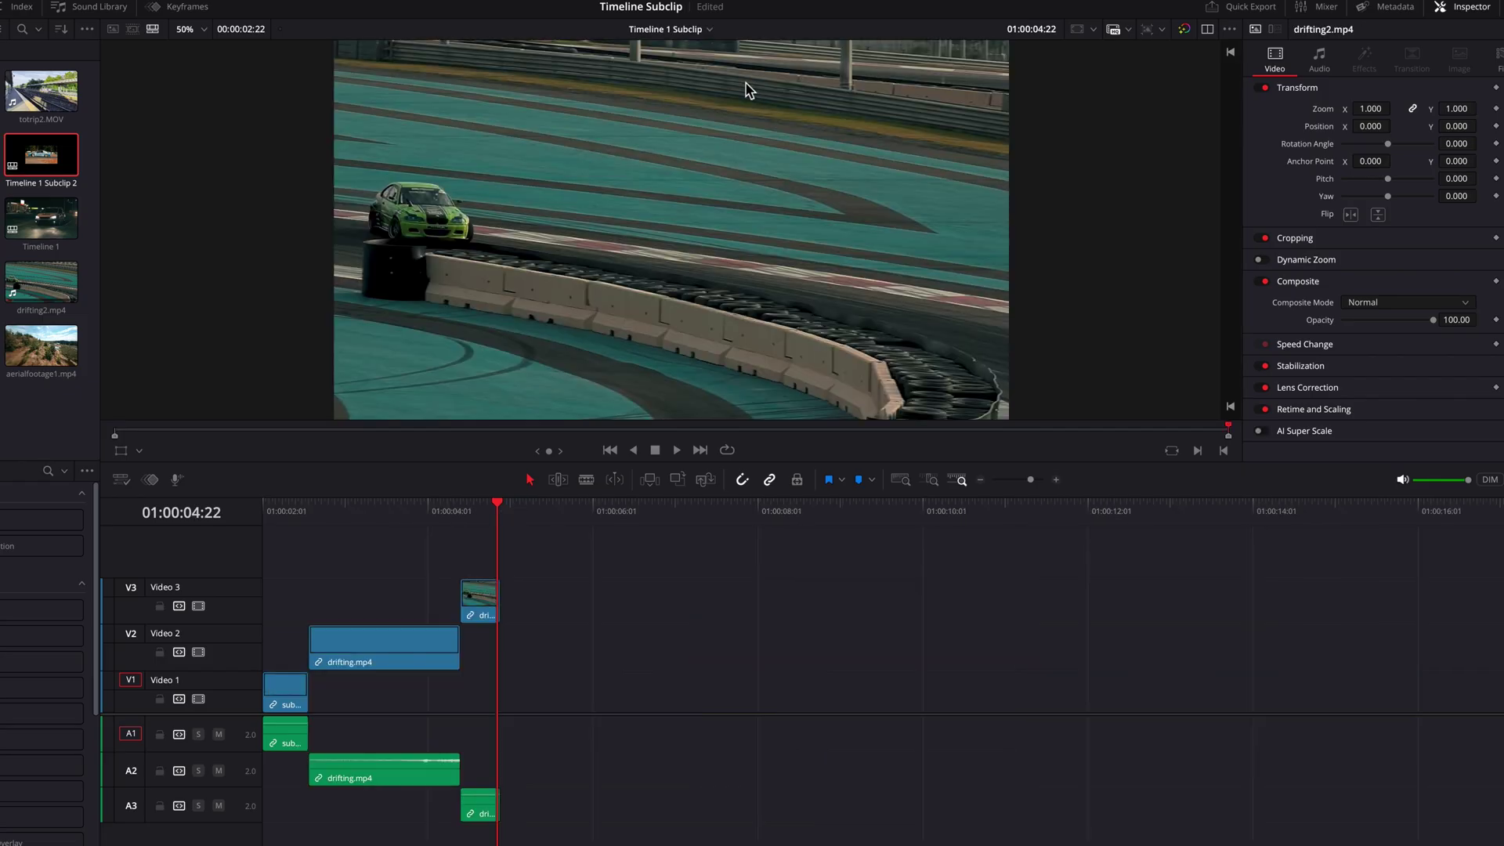
left_click(712, 32)
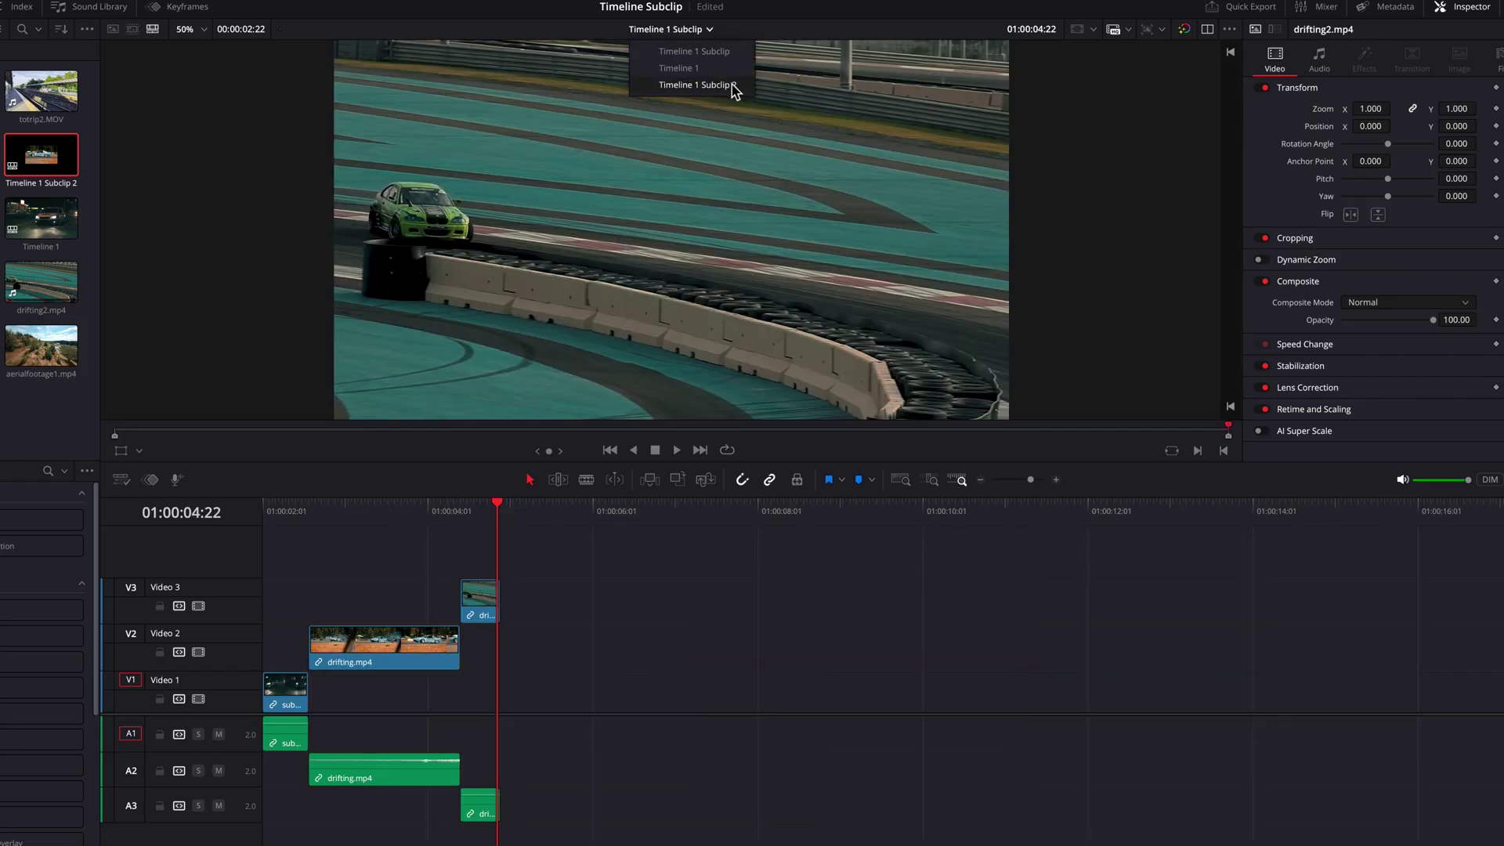
left_click(734, 87)
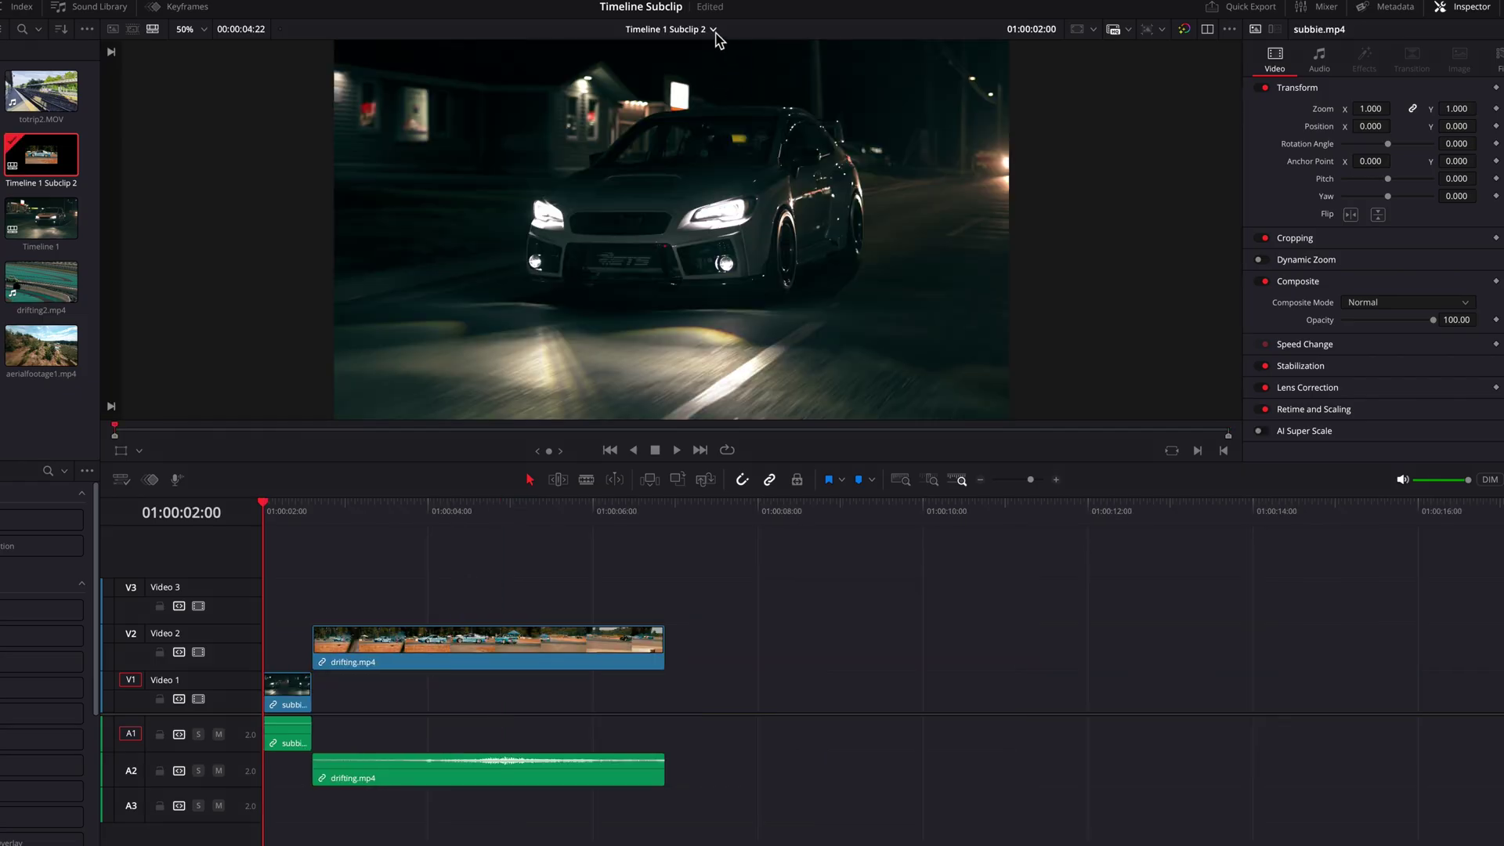
left_click(714, 30)
left_click(728, 86)
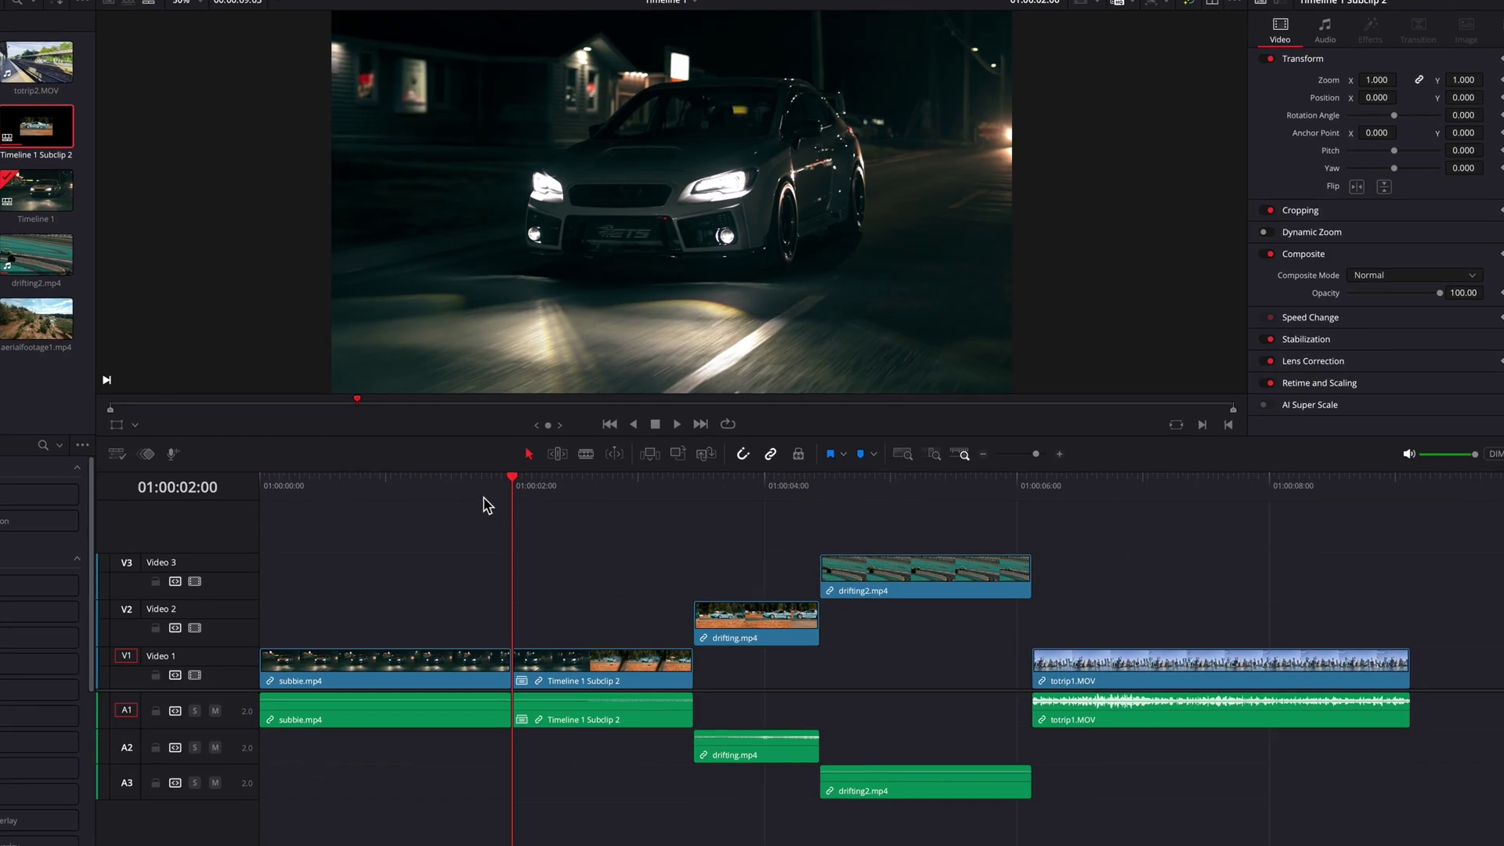
Enable stacked timelines, add a Timeline 1 Subclip tab, and end on the Timeline 1 tab
left_click(116, 456)
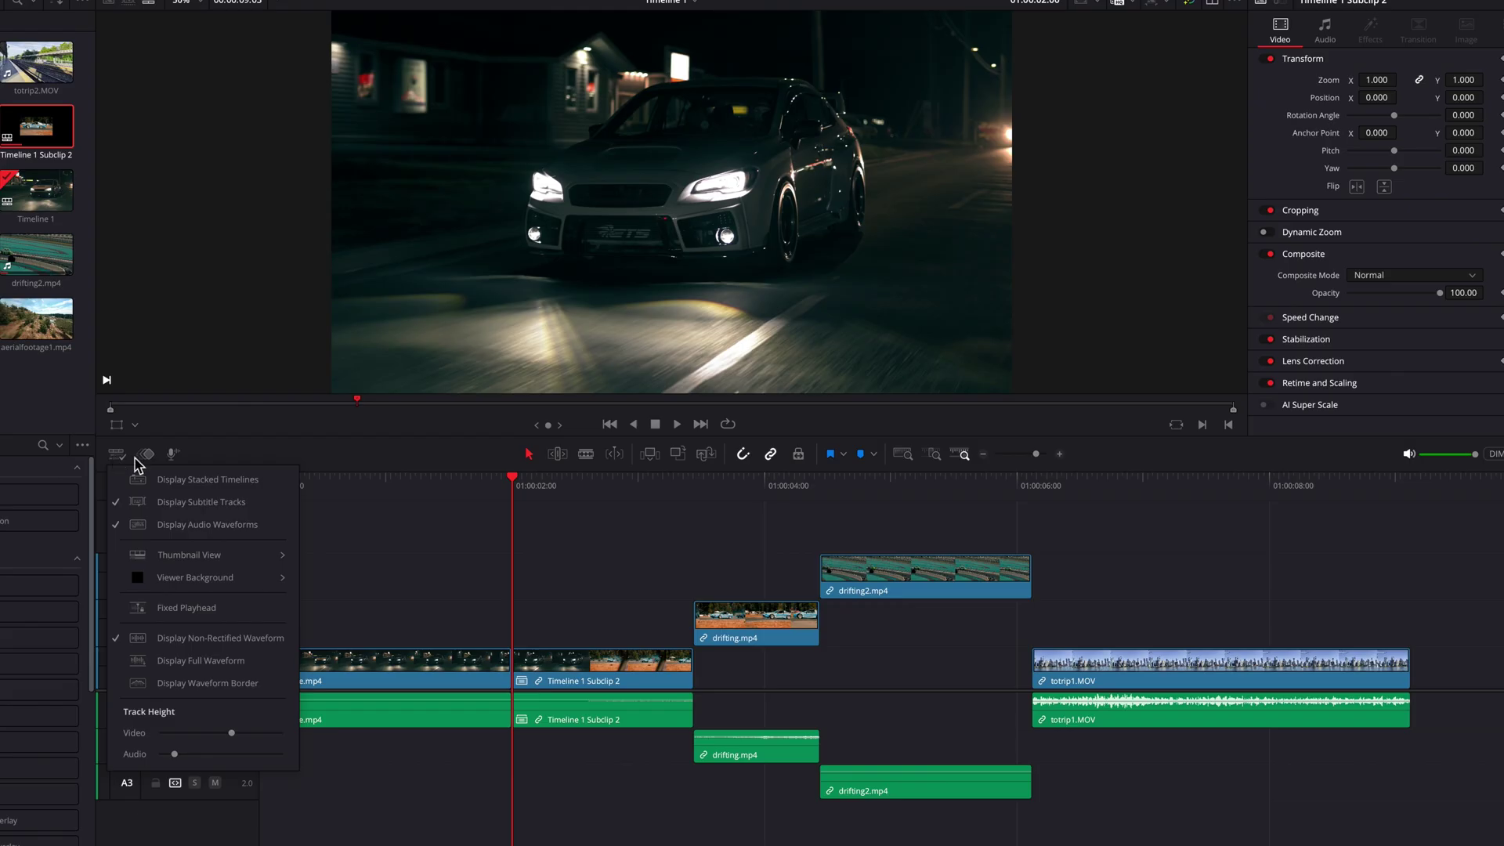
left_click(280, 480)
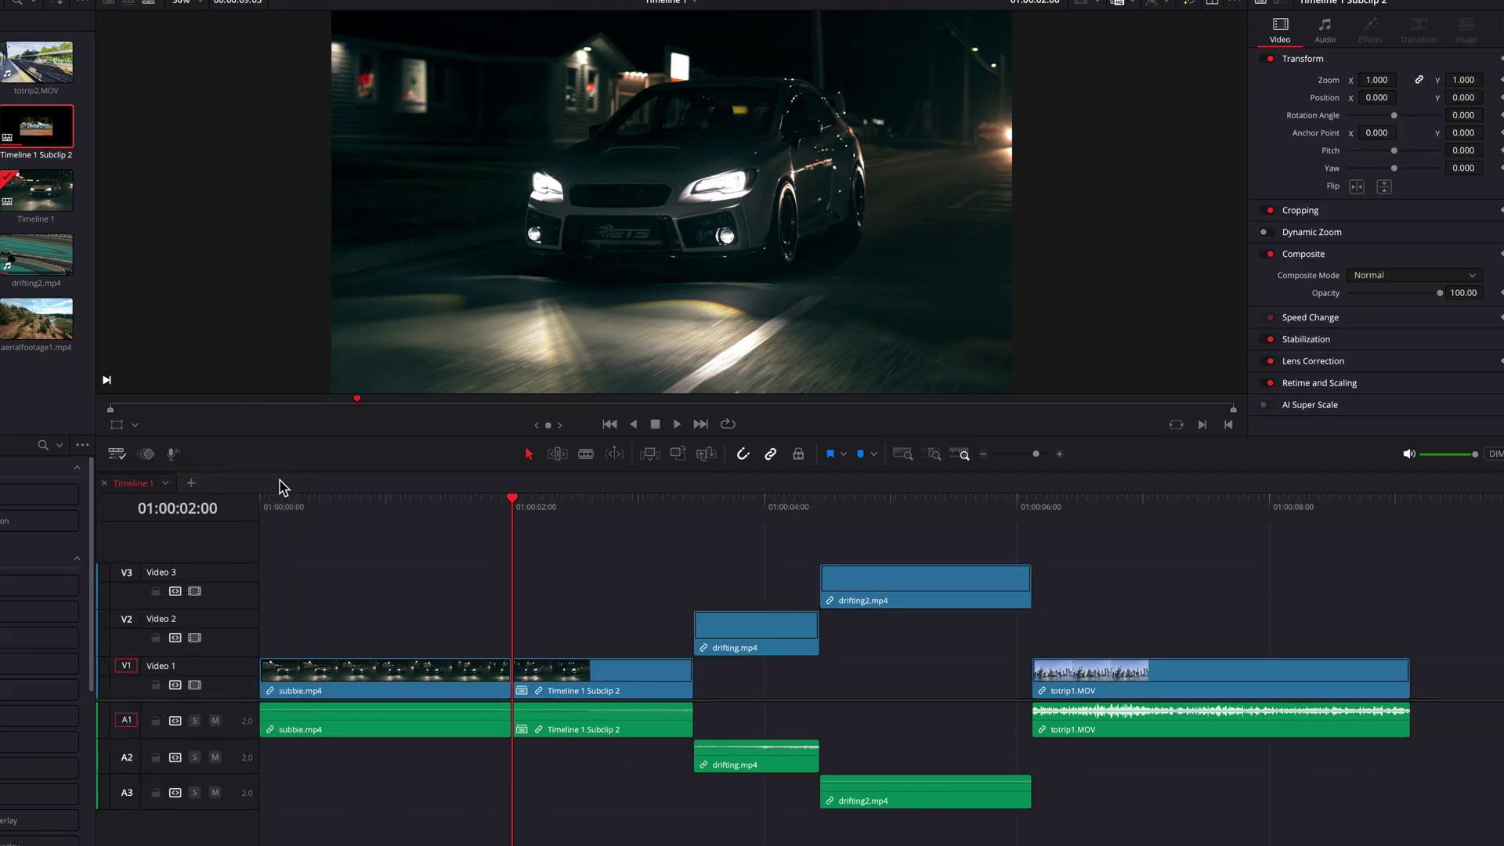
left_click(191, 482)
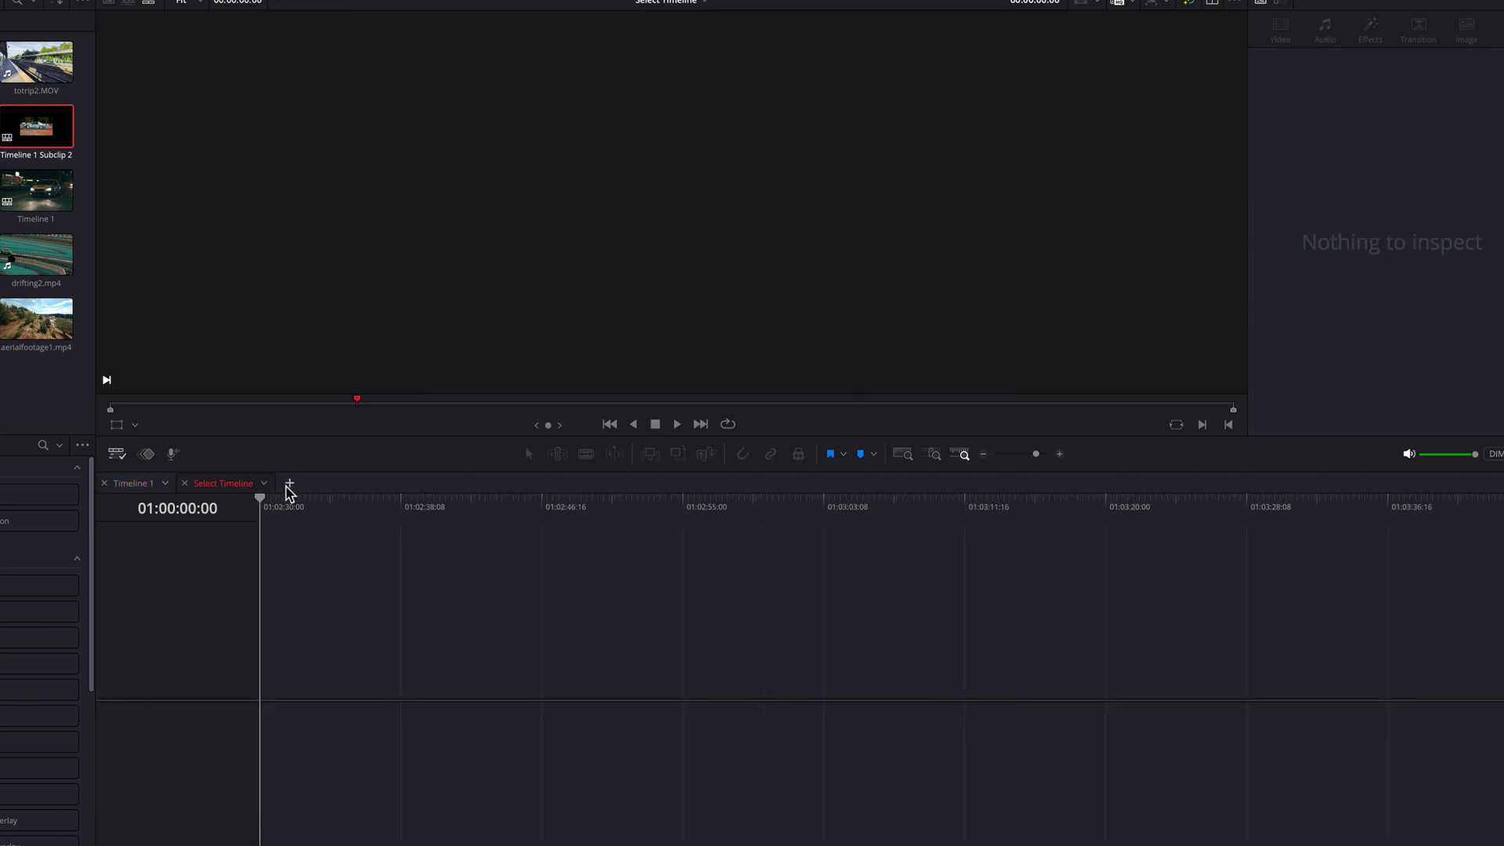
left_click(264, 483)
left_click(352, 530)
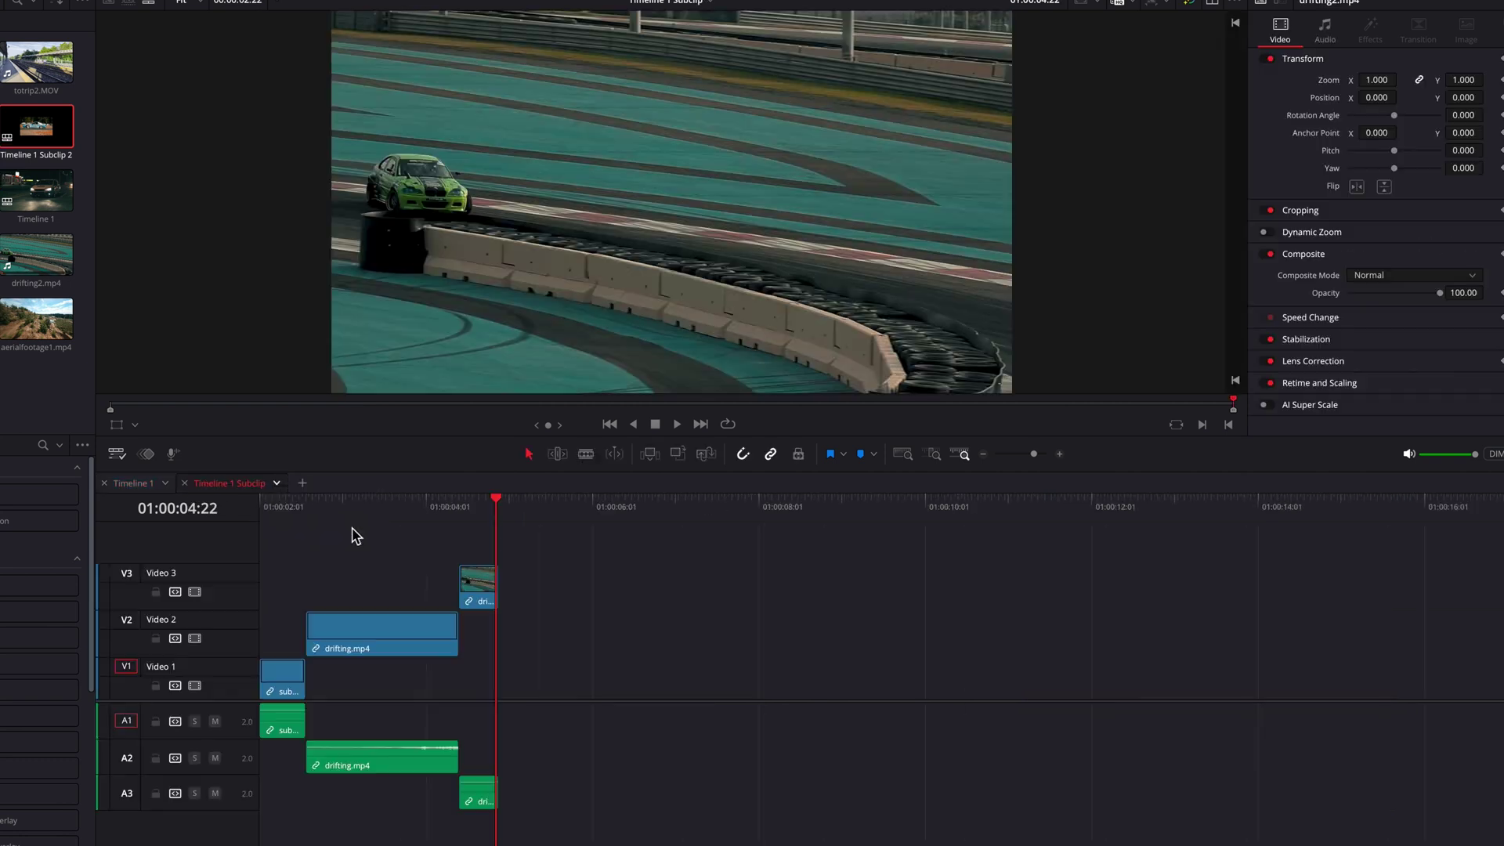
left_click(133, 483)
left_click(226, 483)
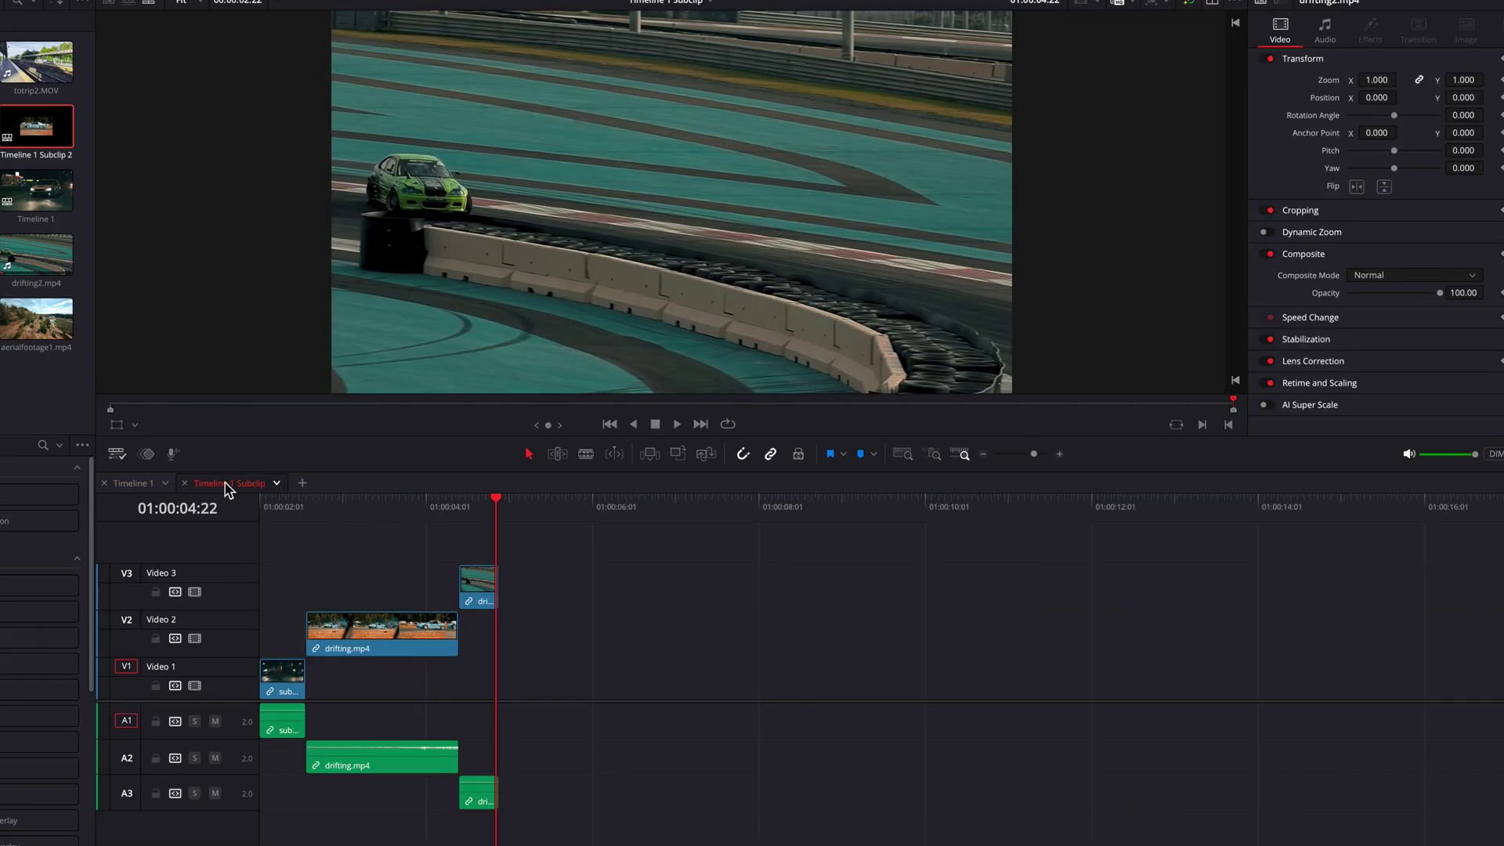
left_click(140, 483)
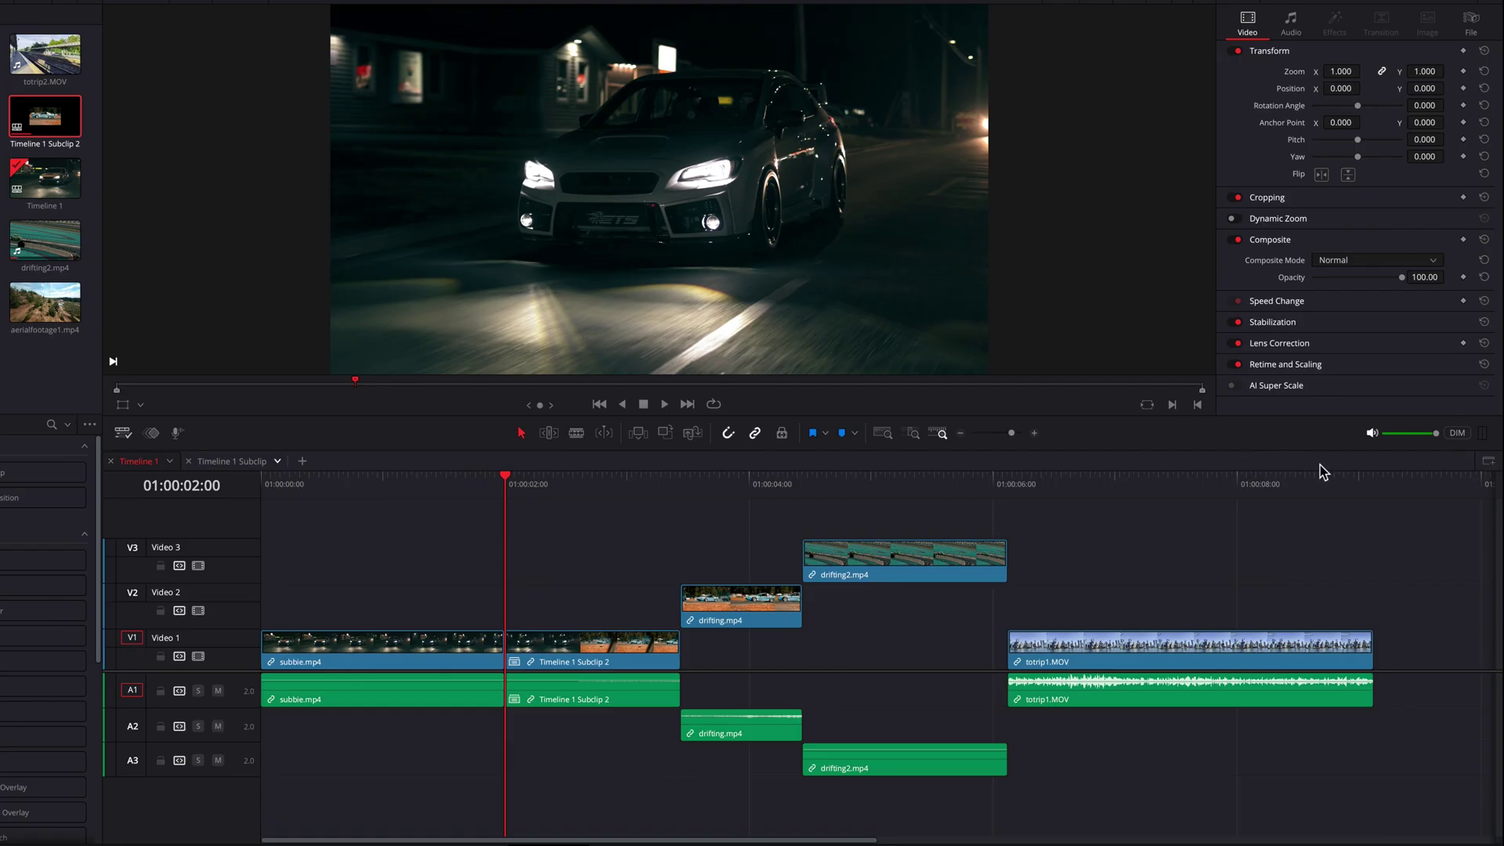
Add a stacked timeline below Timeline 1 and load Timeline 1 Subclip 2 into it
left_click(1488, 461)
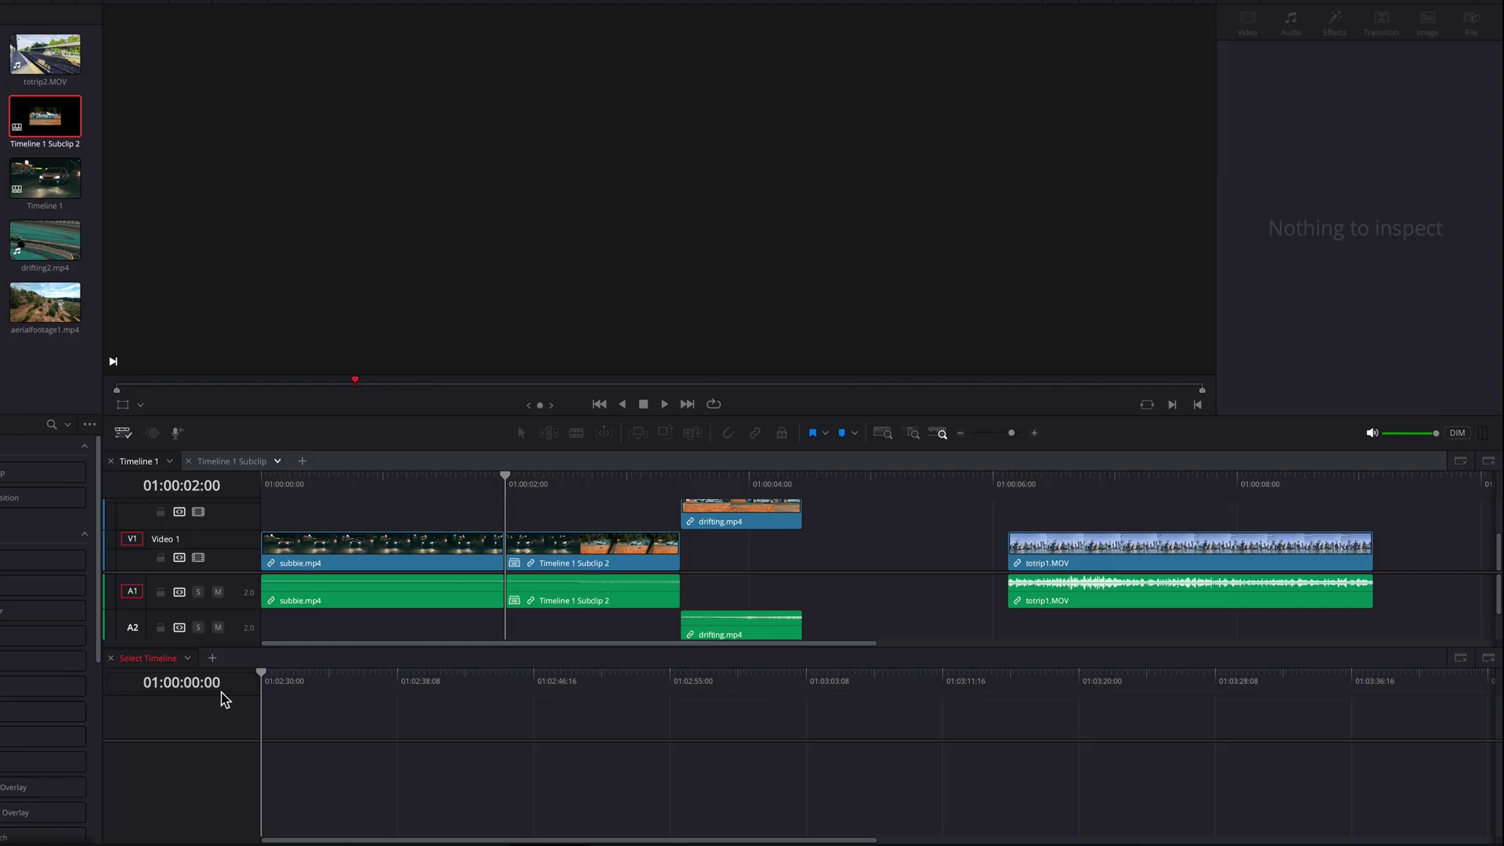
left_click(187, 658)
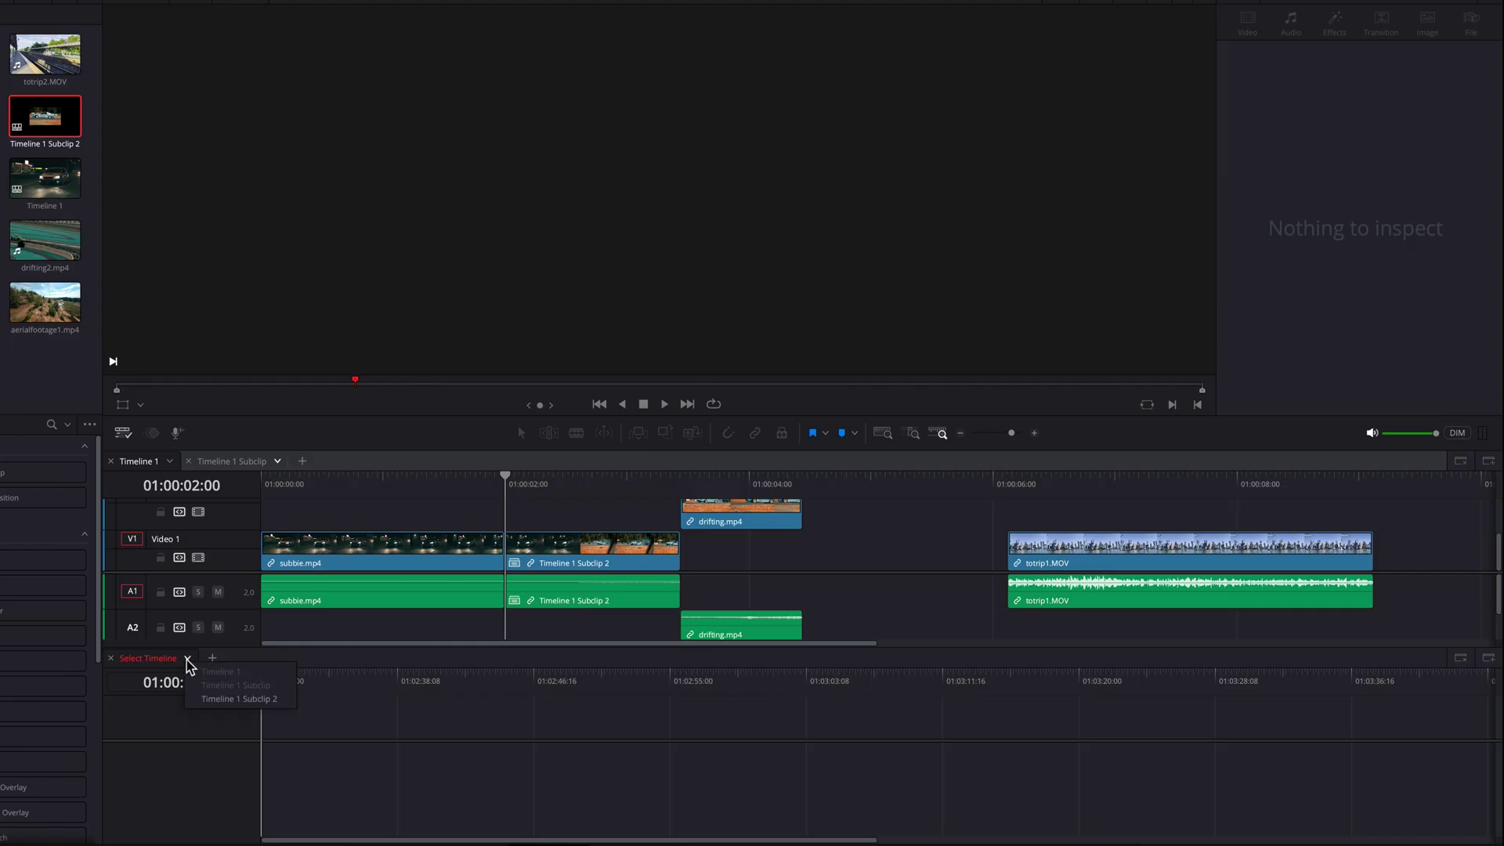
left_click(281, 700)
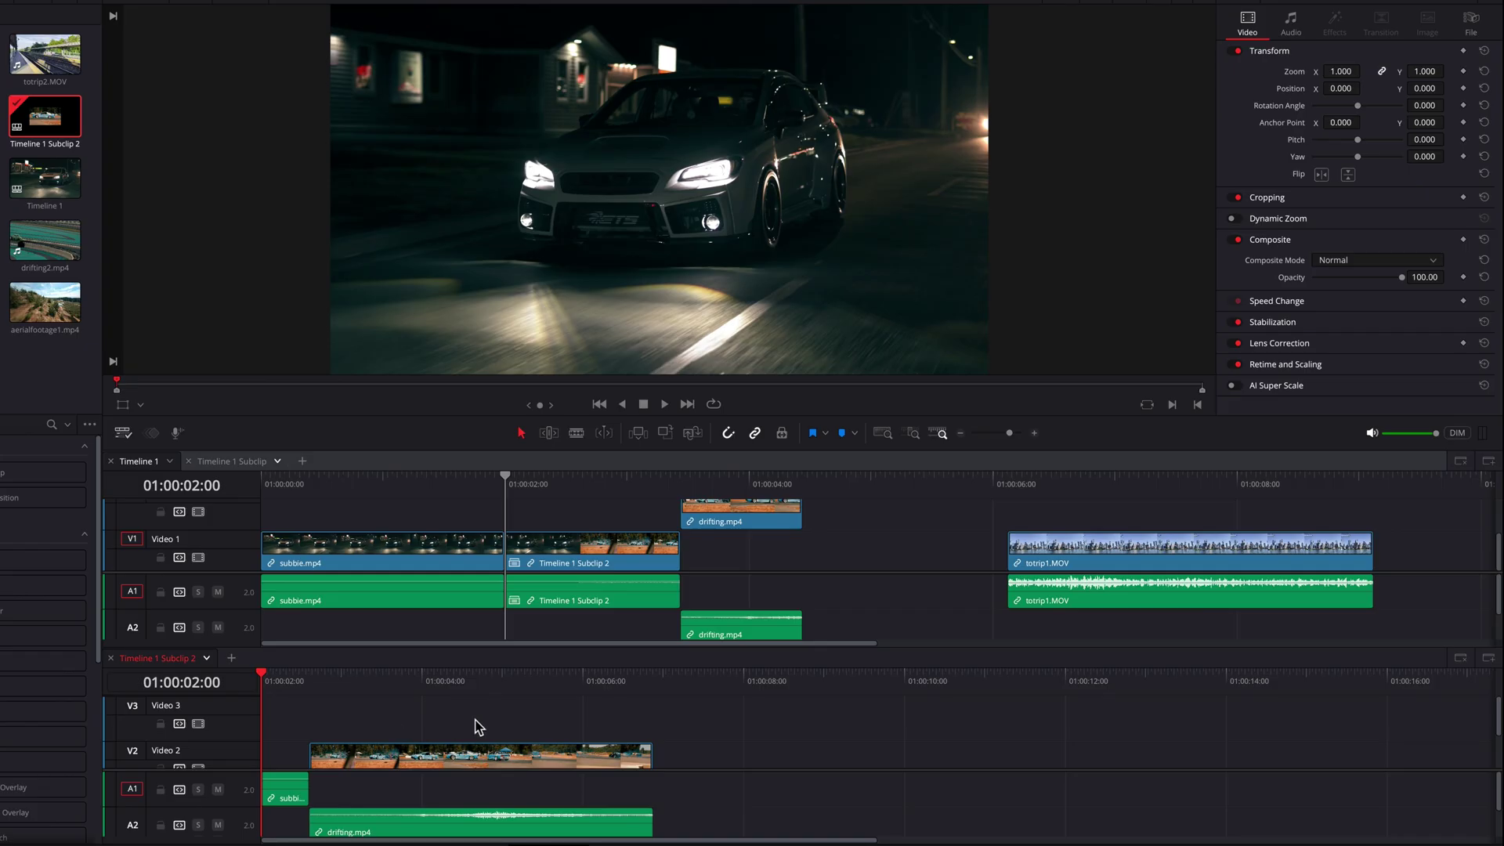
Set Zoom to 0.480 on all clips in Timeline 1 Subclip 2, then preview the result in Timeline 1
scroll(501, 722, "down", 2)
scroll(353, 731, "up", 2)
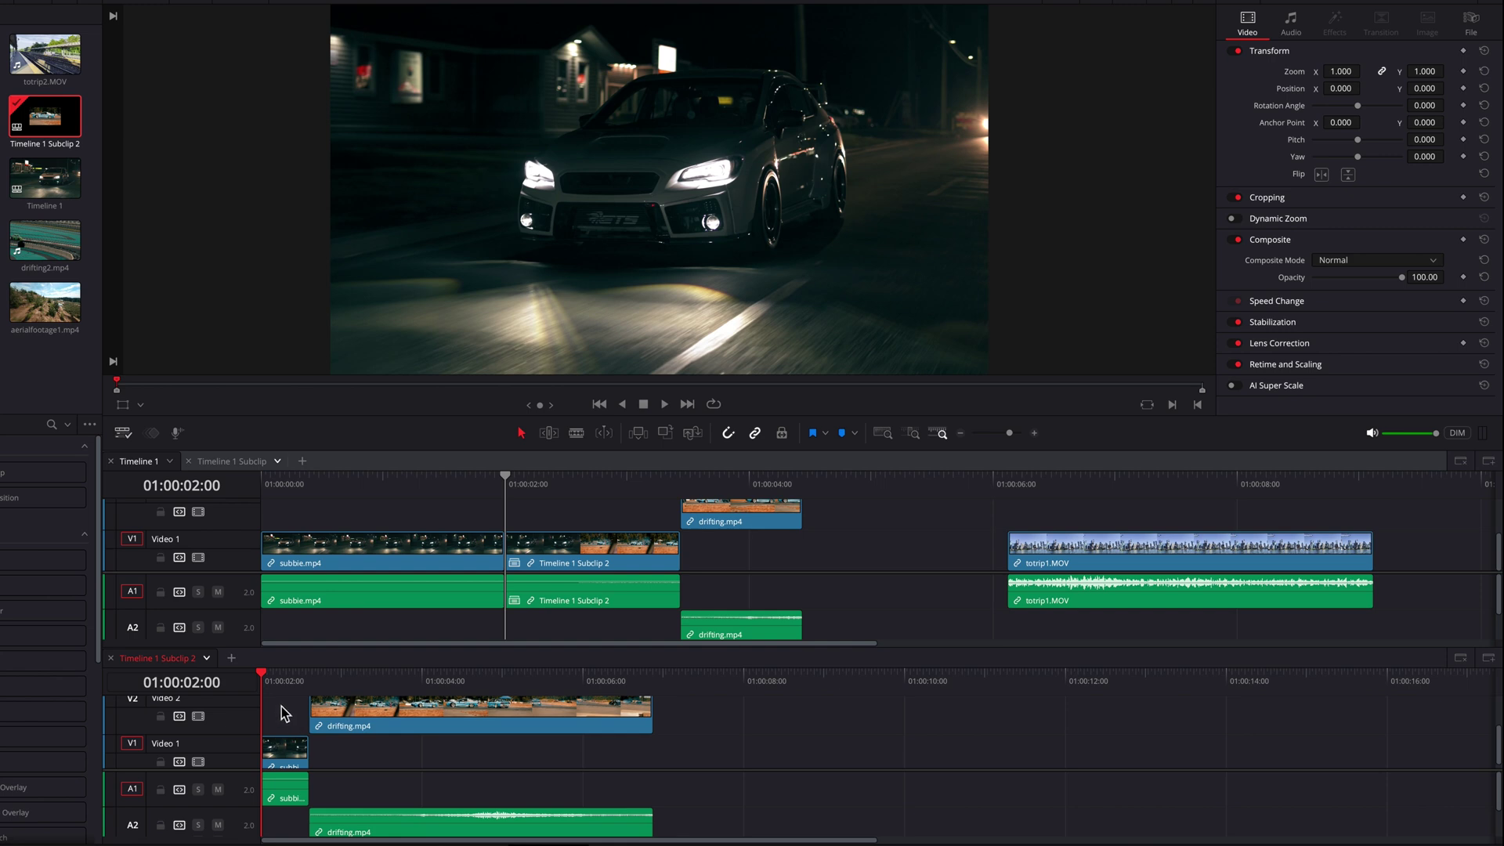
left_click_drag(286, 712, 419, 763)
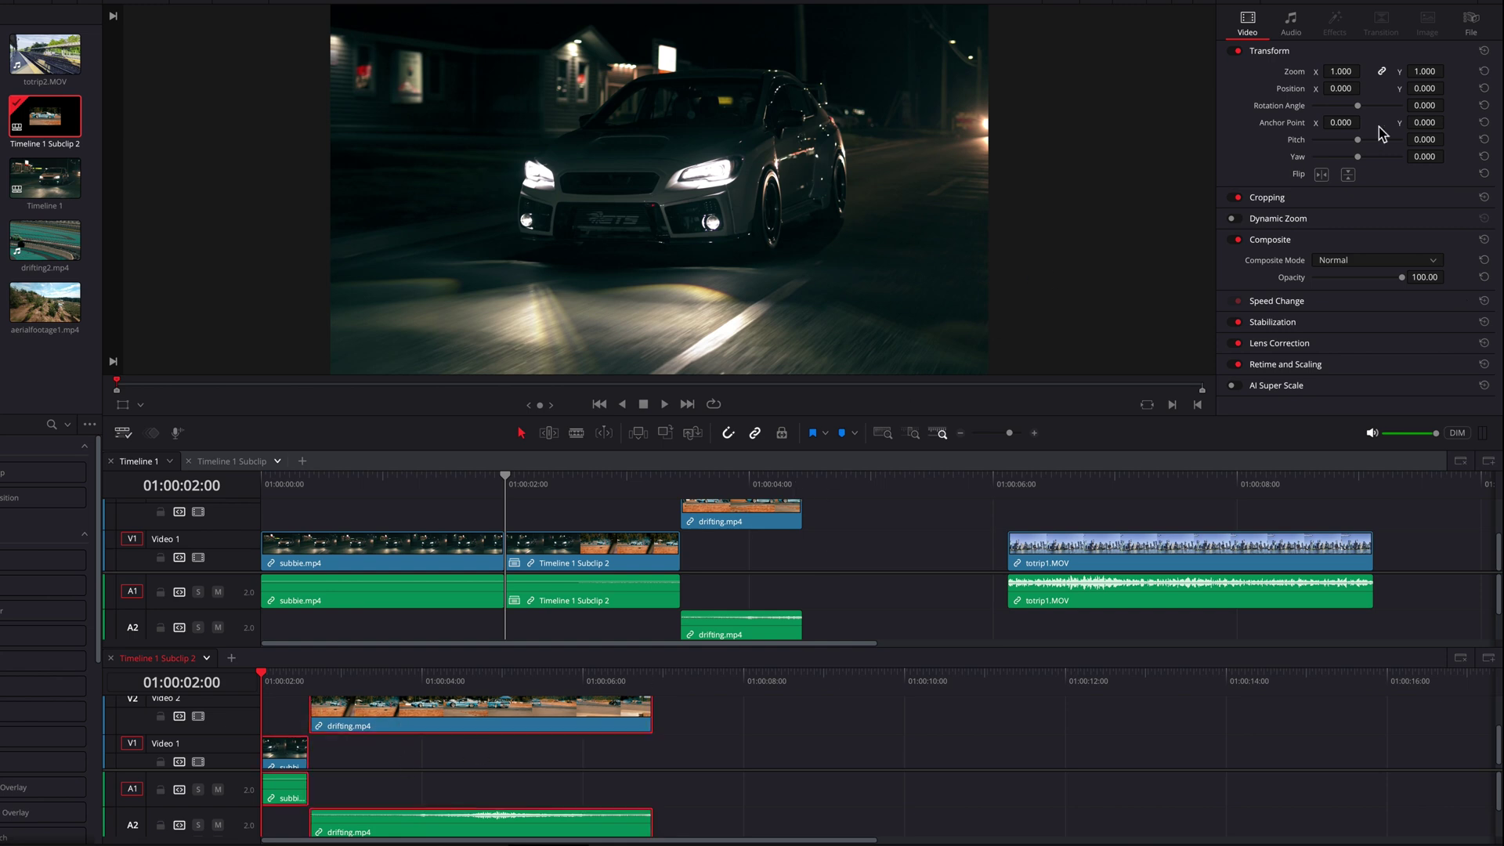
left_click_drag(1424, 71, 1326, 72)
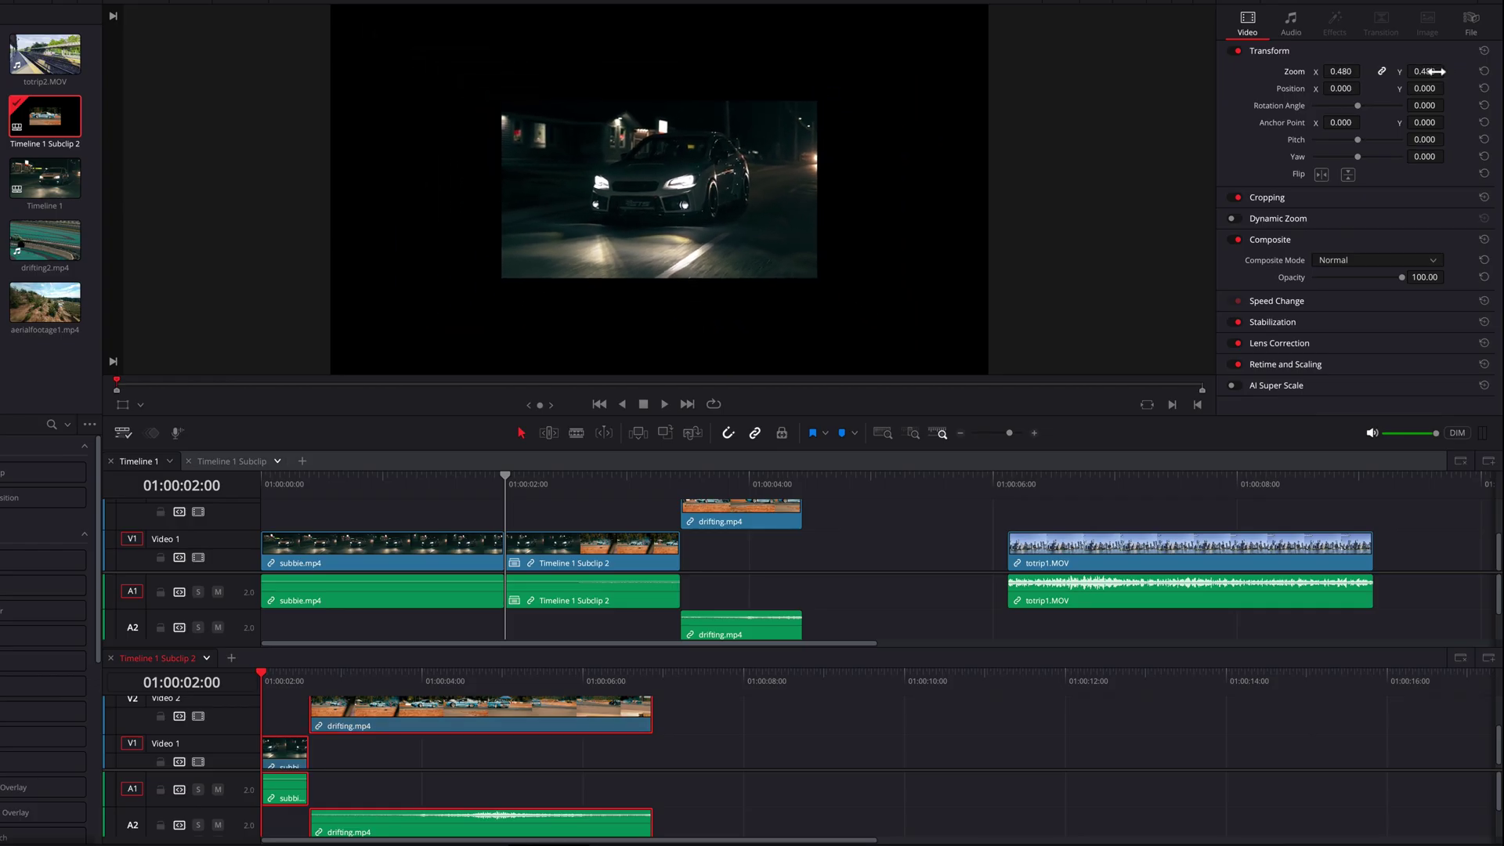
left_click(574, 514)
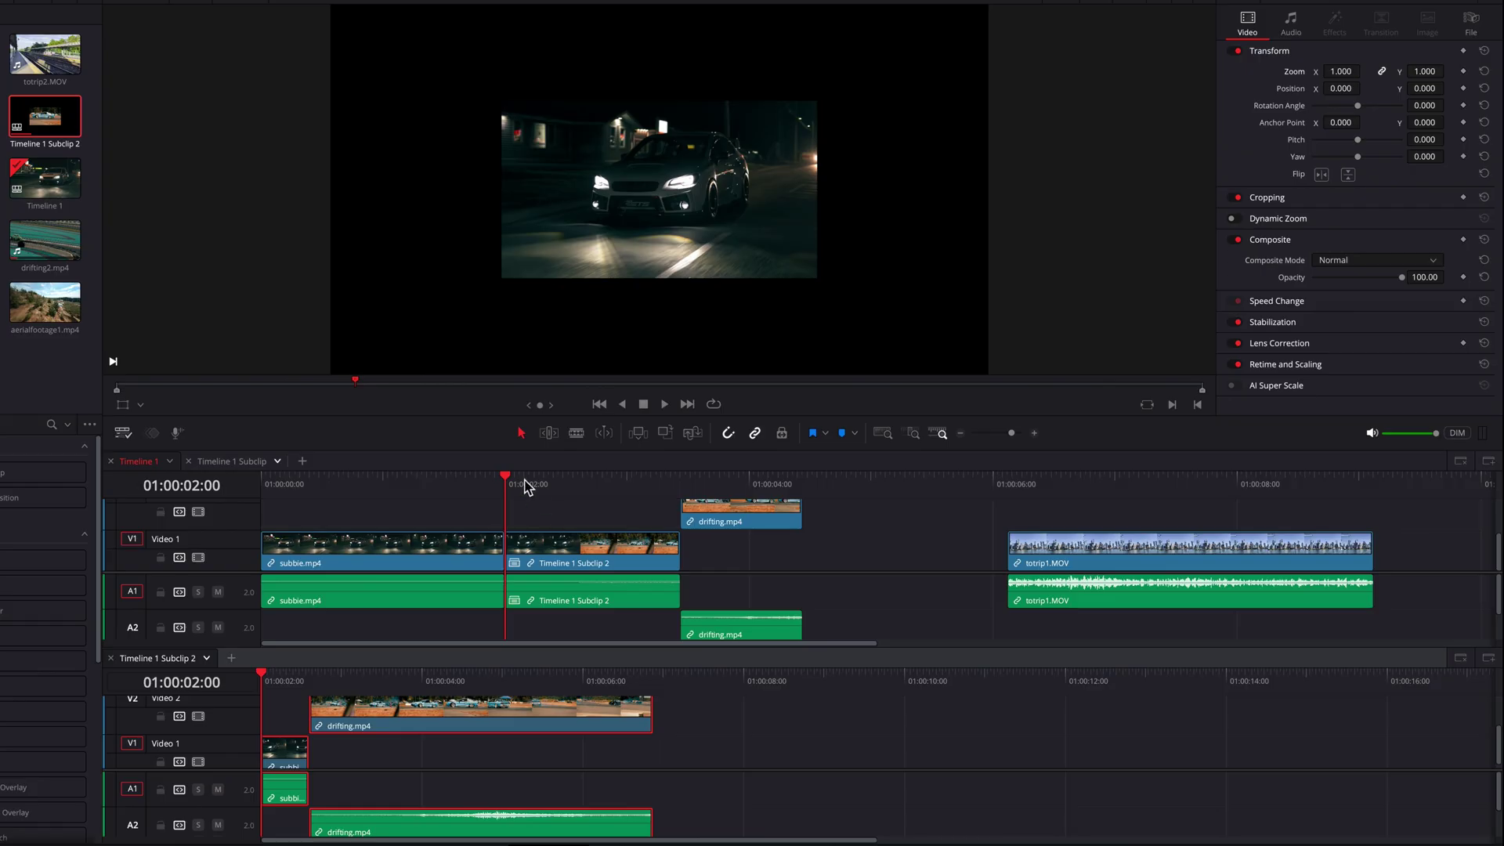
mouse_move(527, 480)
left_mouse_down()
mouse_move(589, 483)
mouse_move(506, 487)
mouse_move(648, 501)
mouse_move(514, 493)
left_mouse_up()
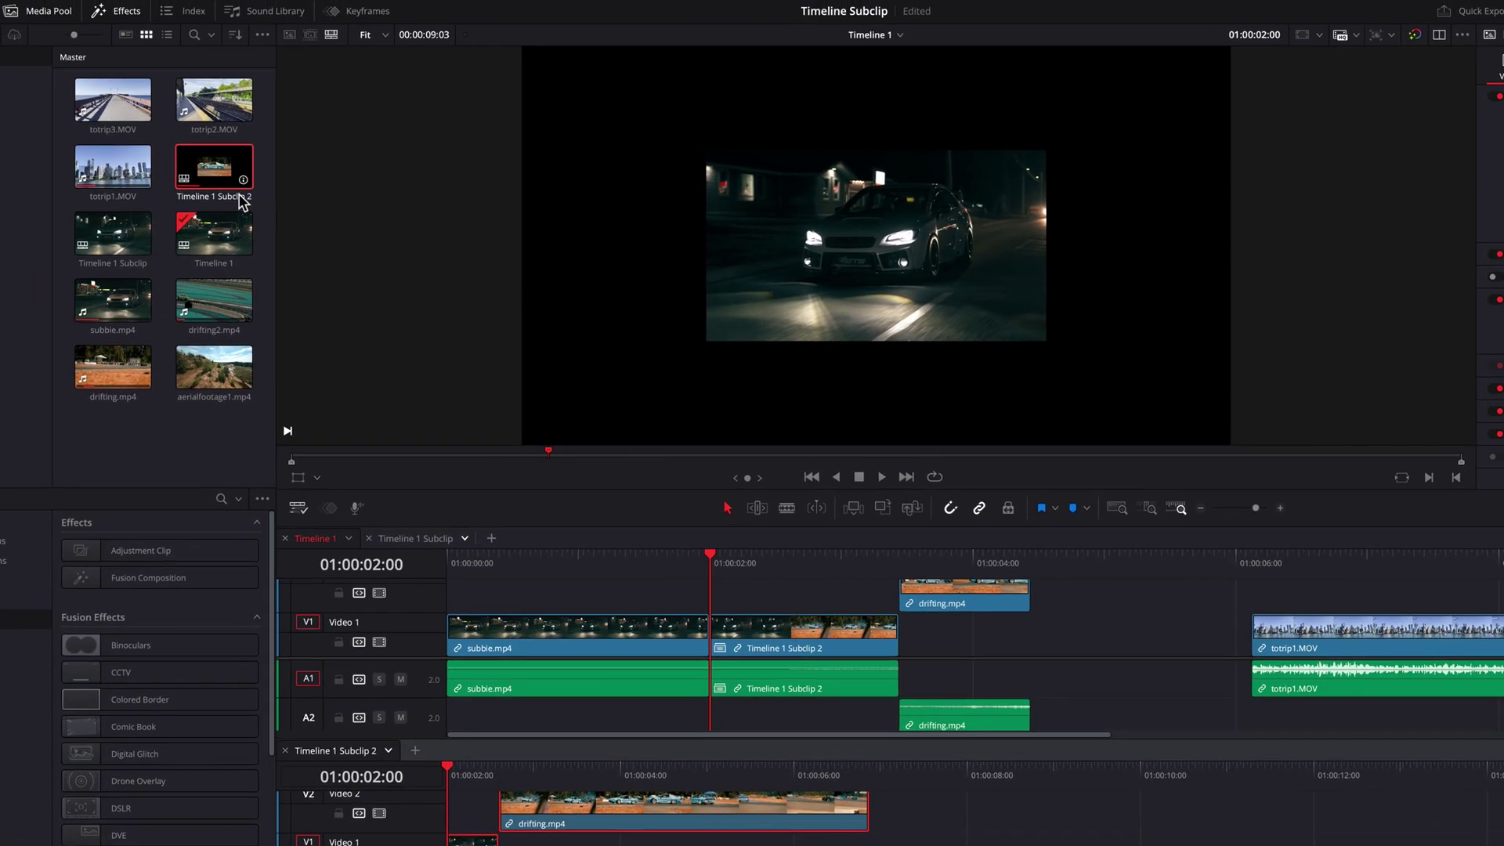
right_click(213, 173)
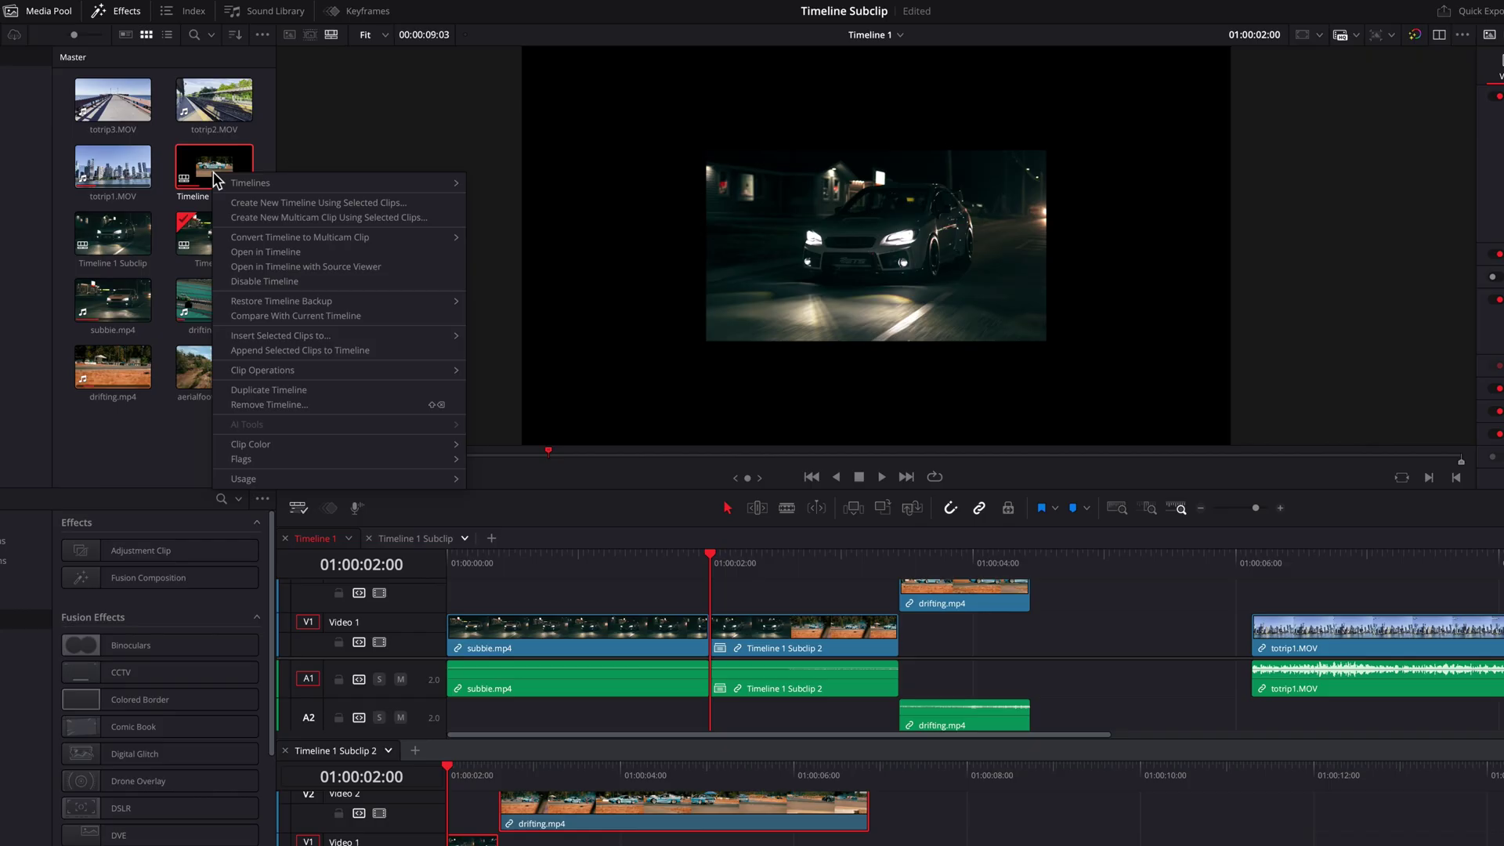
left_click(380, 150)
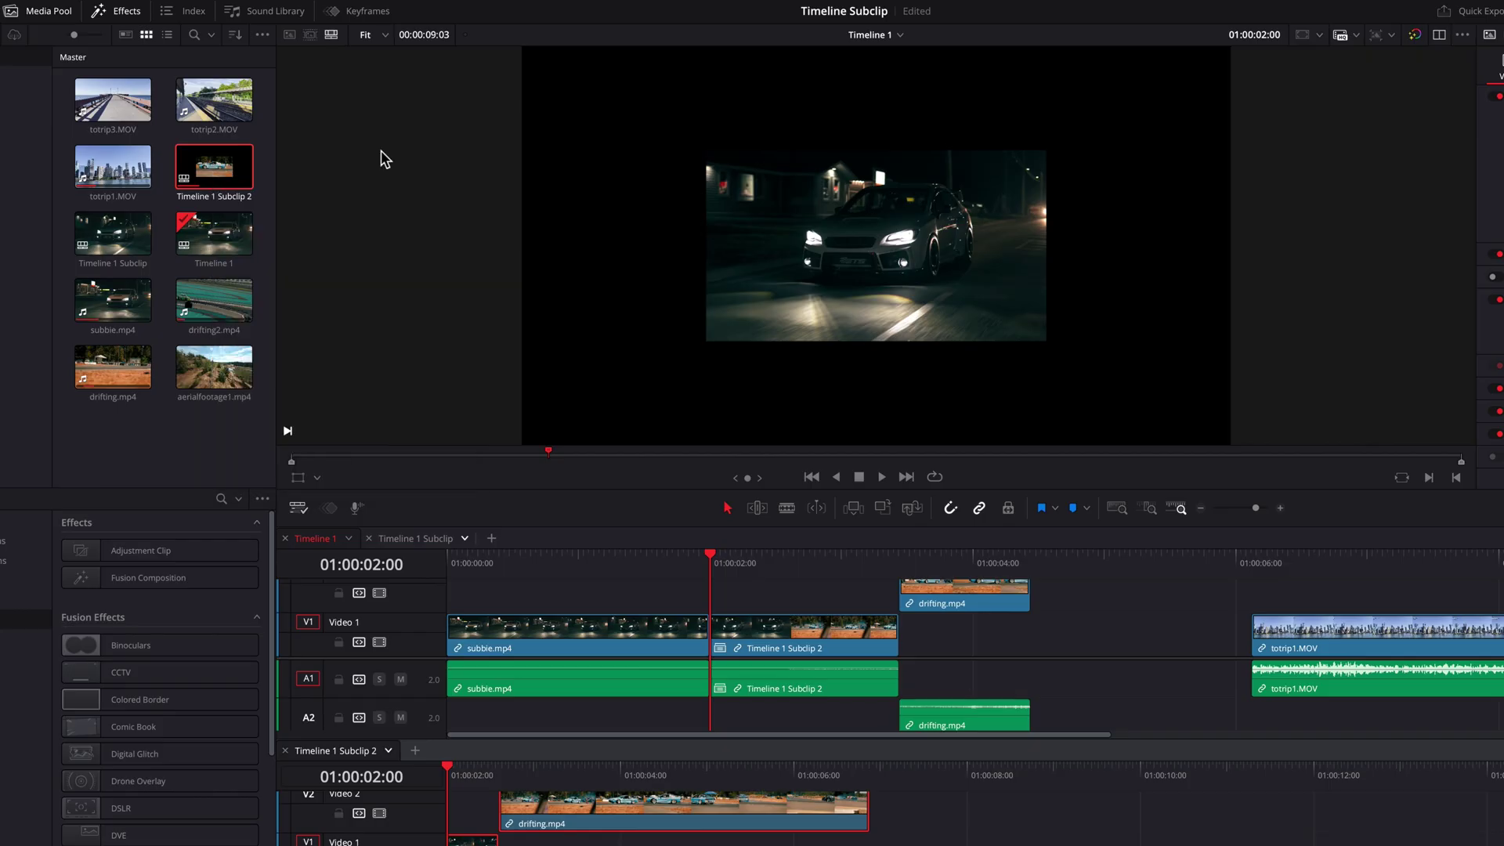